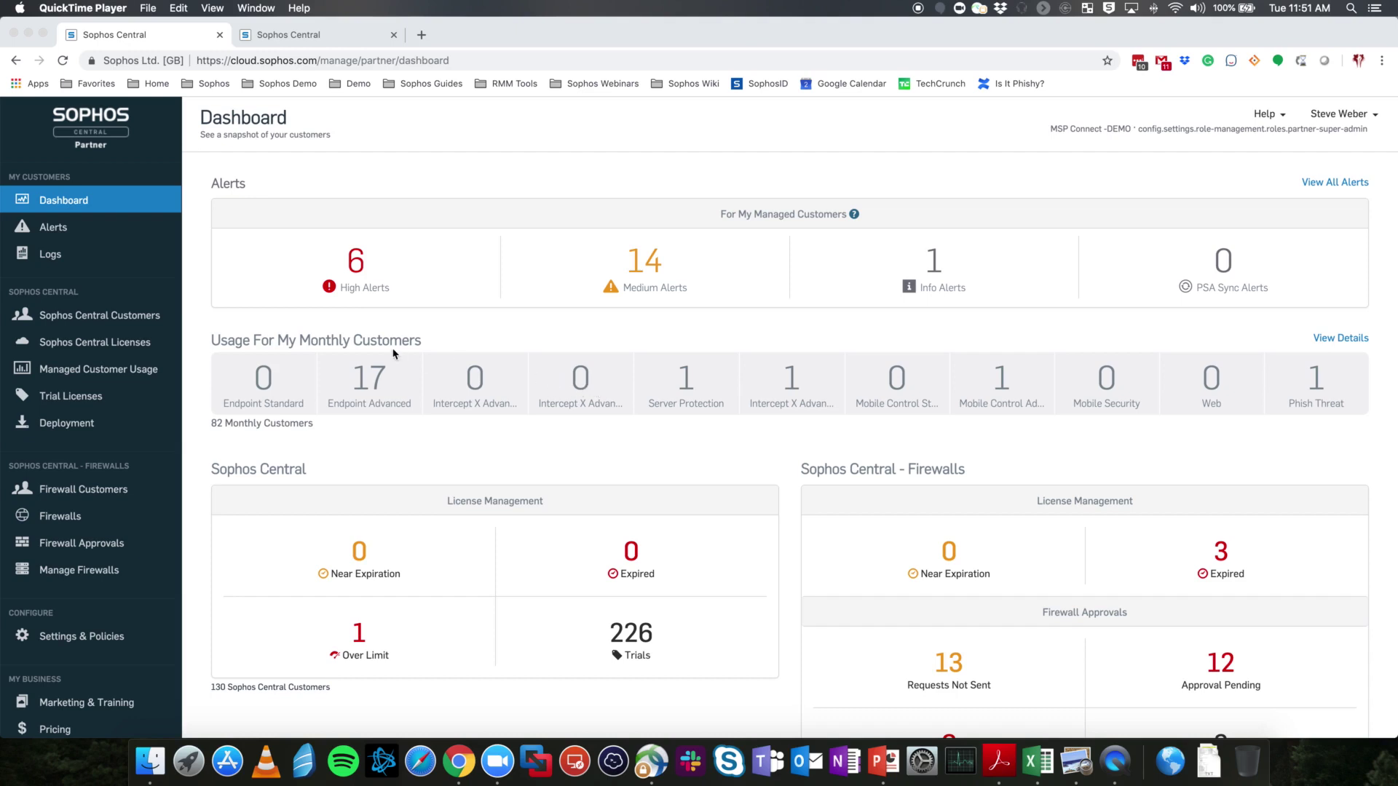
# Search the Sophos Central customer list for the lab accounts using the owner's first name.
pyautogui.click(102, 320)
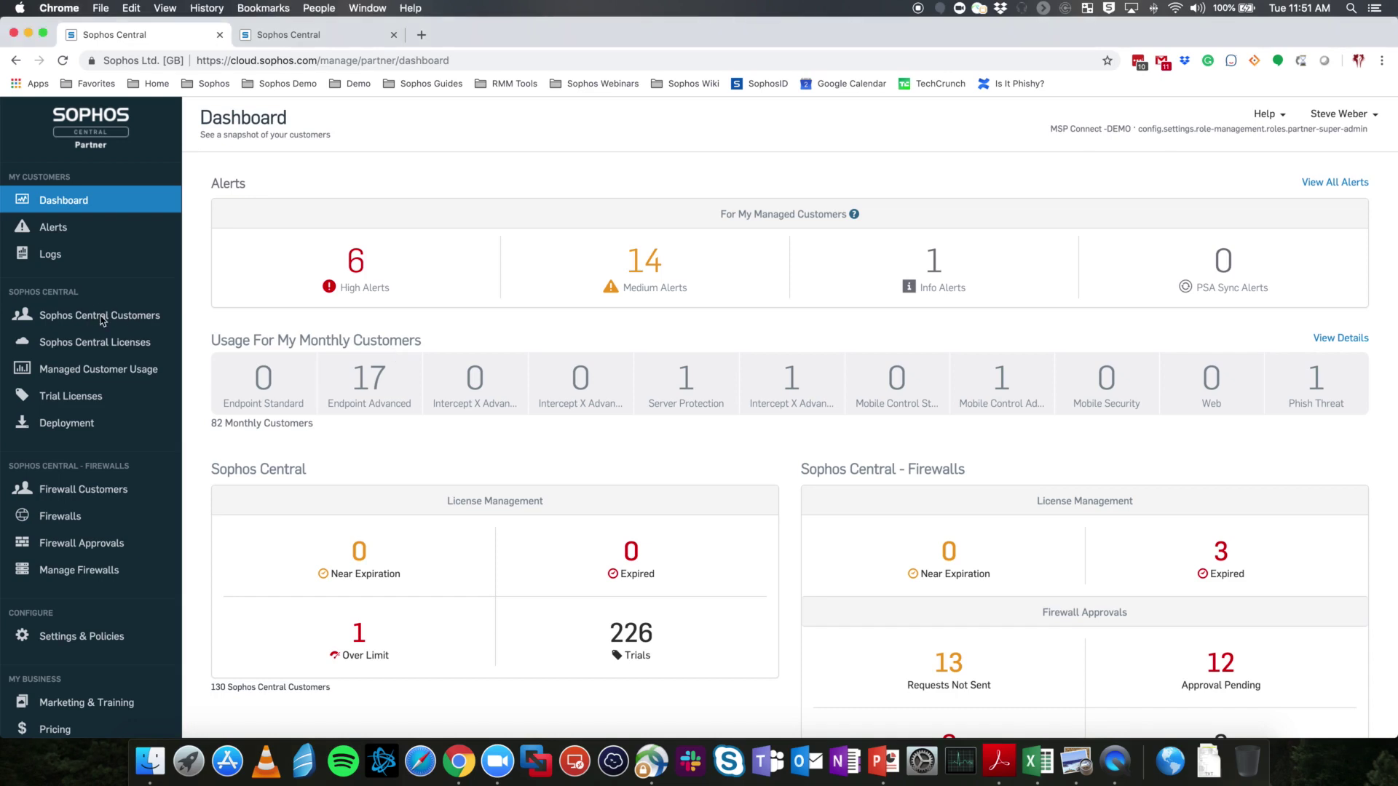
pyautogui.click(101, 320)
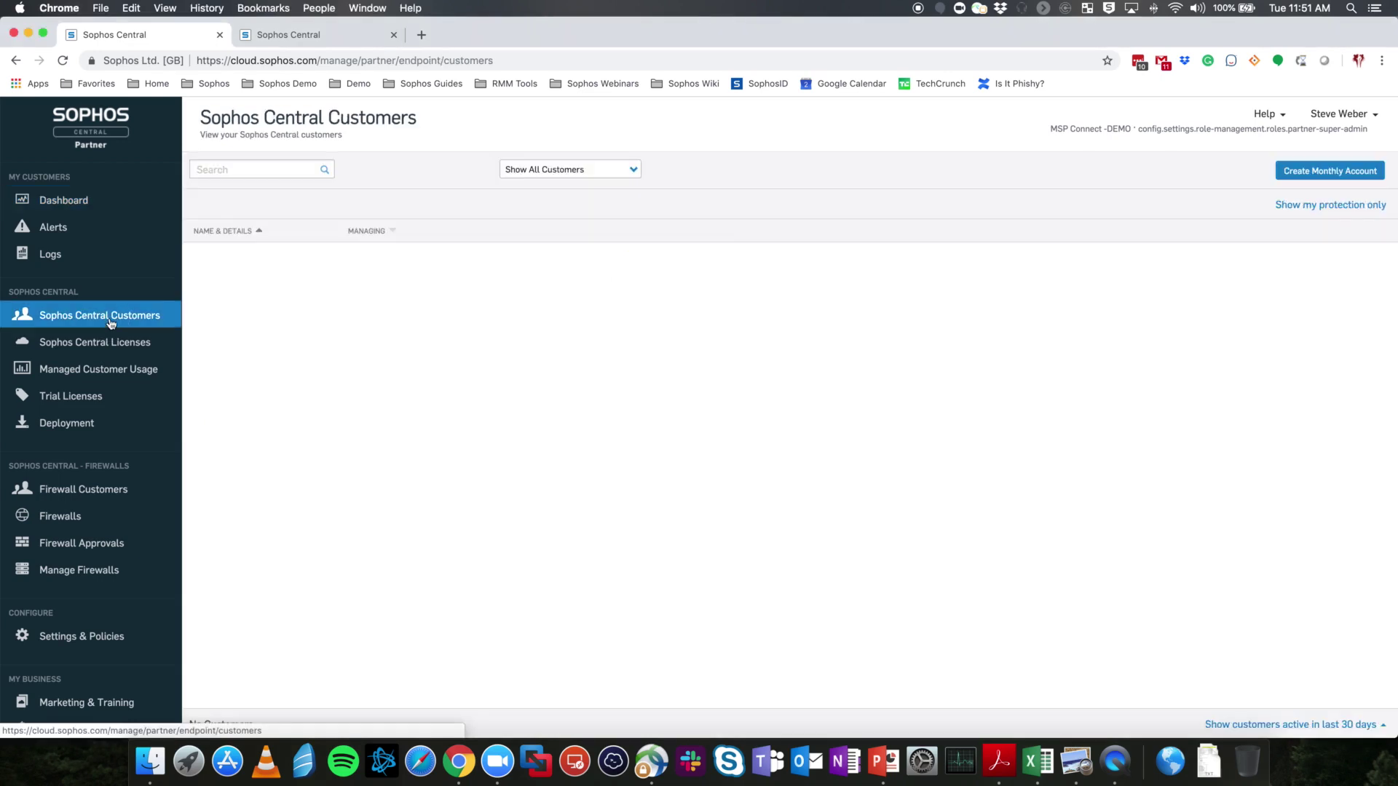
pyautogui.click(258, 164)
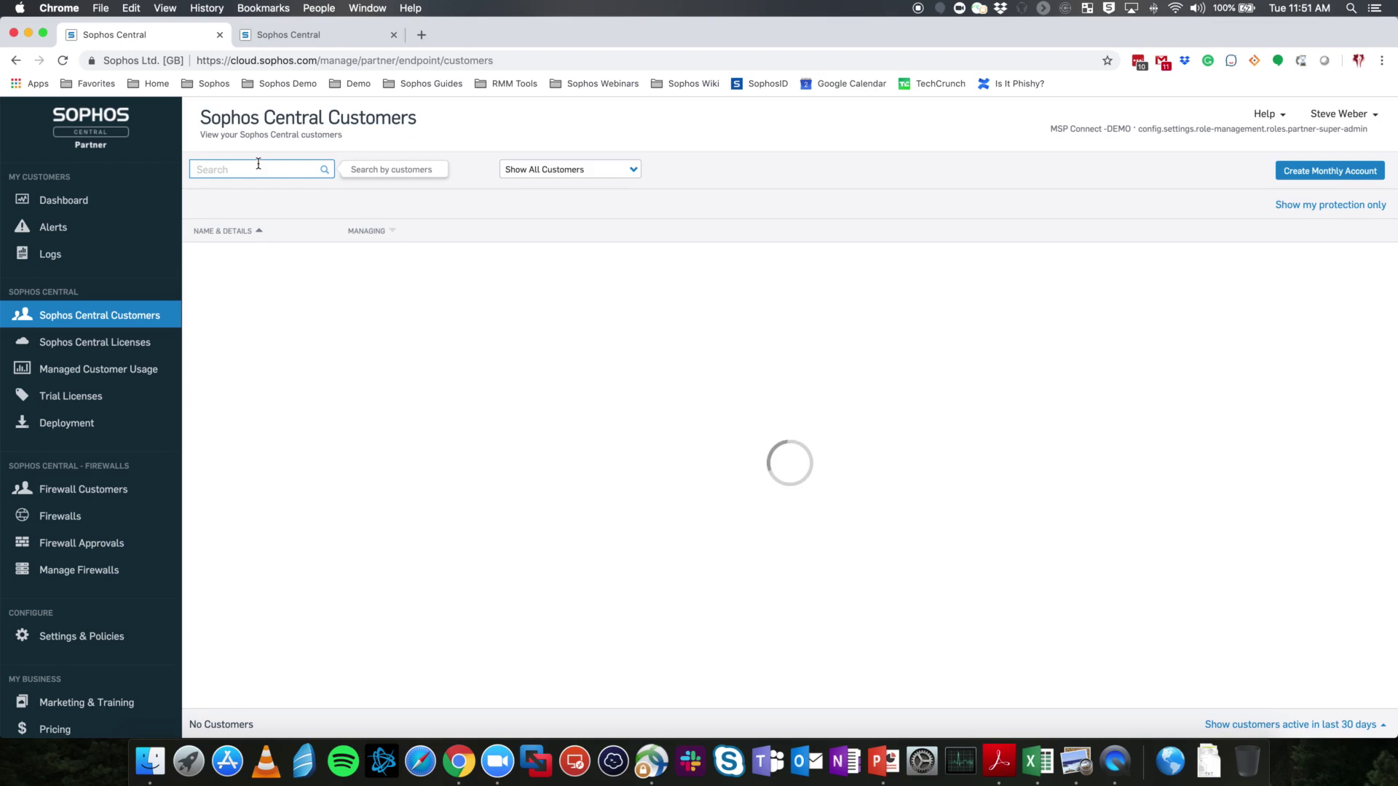
pyautogui.write('steve')
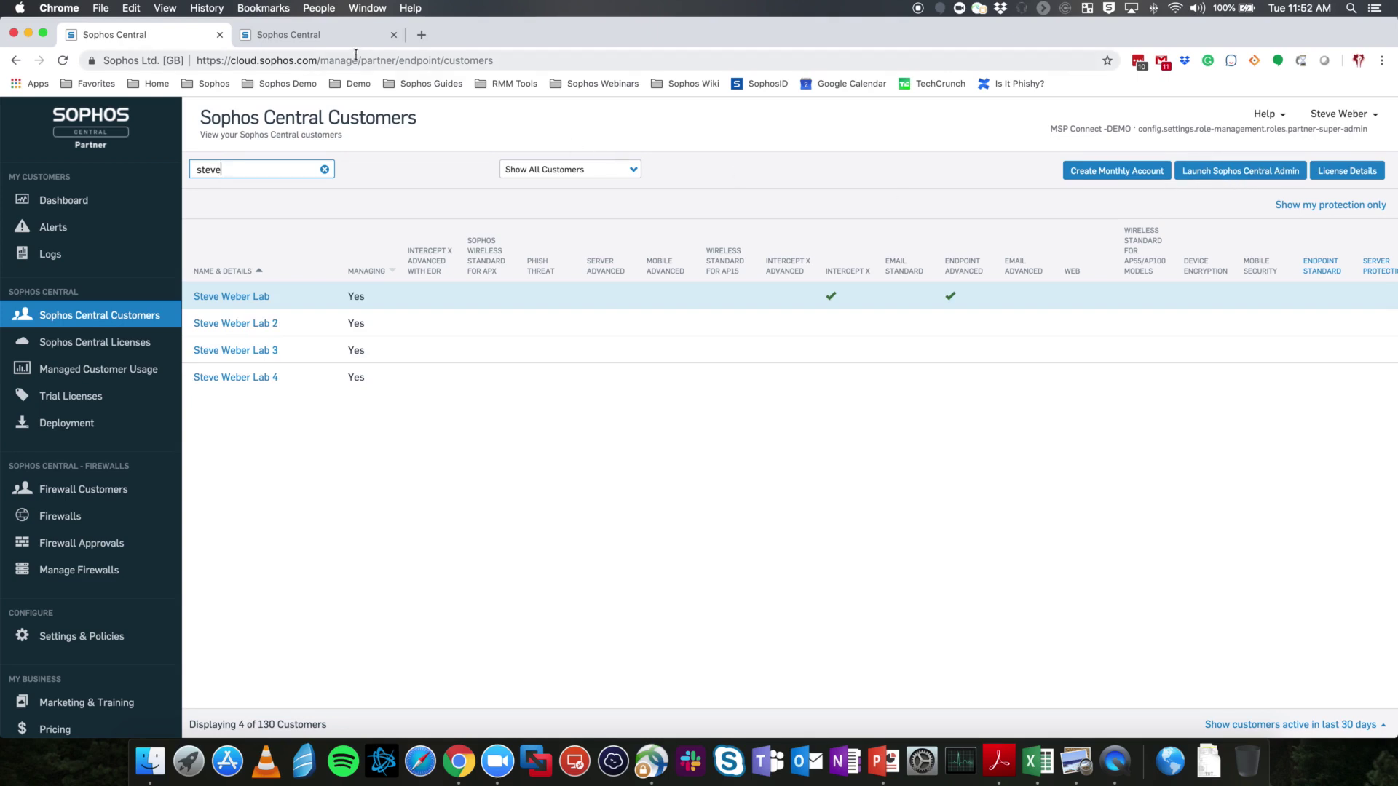
# In the lab customer's admin console, review the global settings for Website Management, Global Exclusions and Allowed Applications.
pyautogui.click(315, 38)
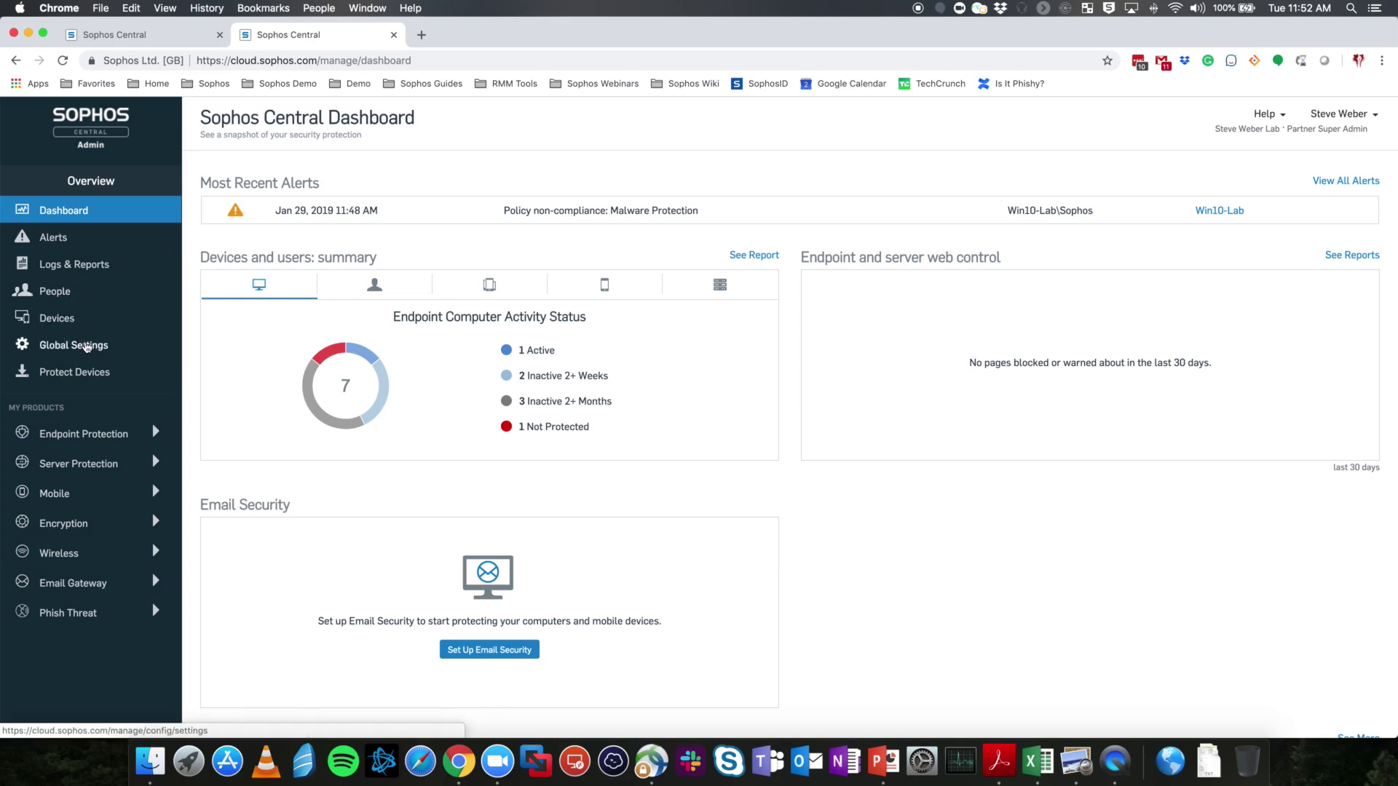
pyautogui.click(86, 347)
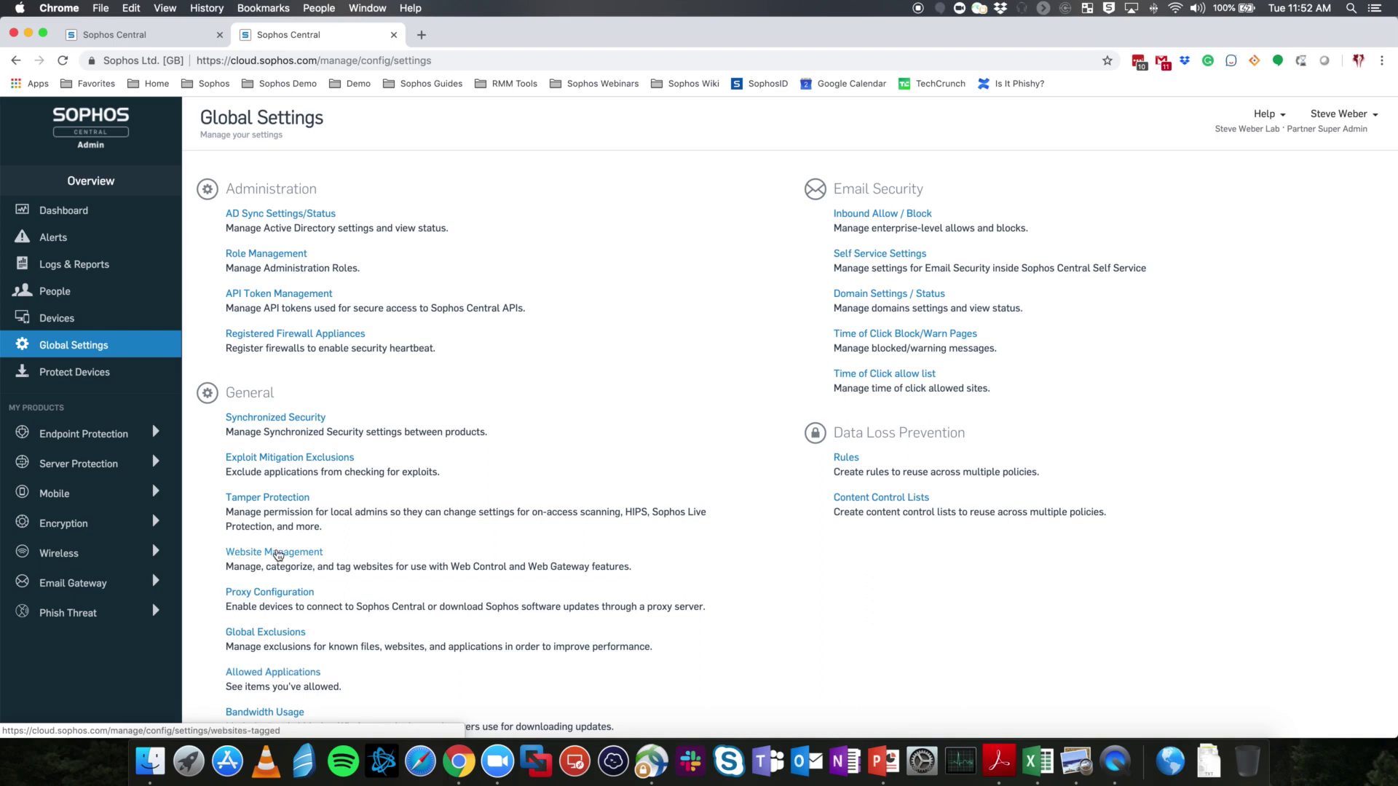
pyautogui.click(277, 552)
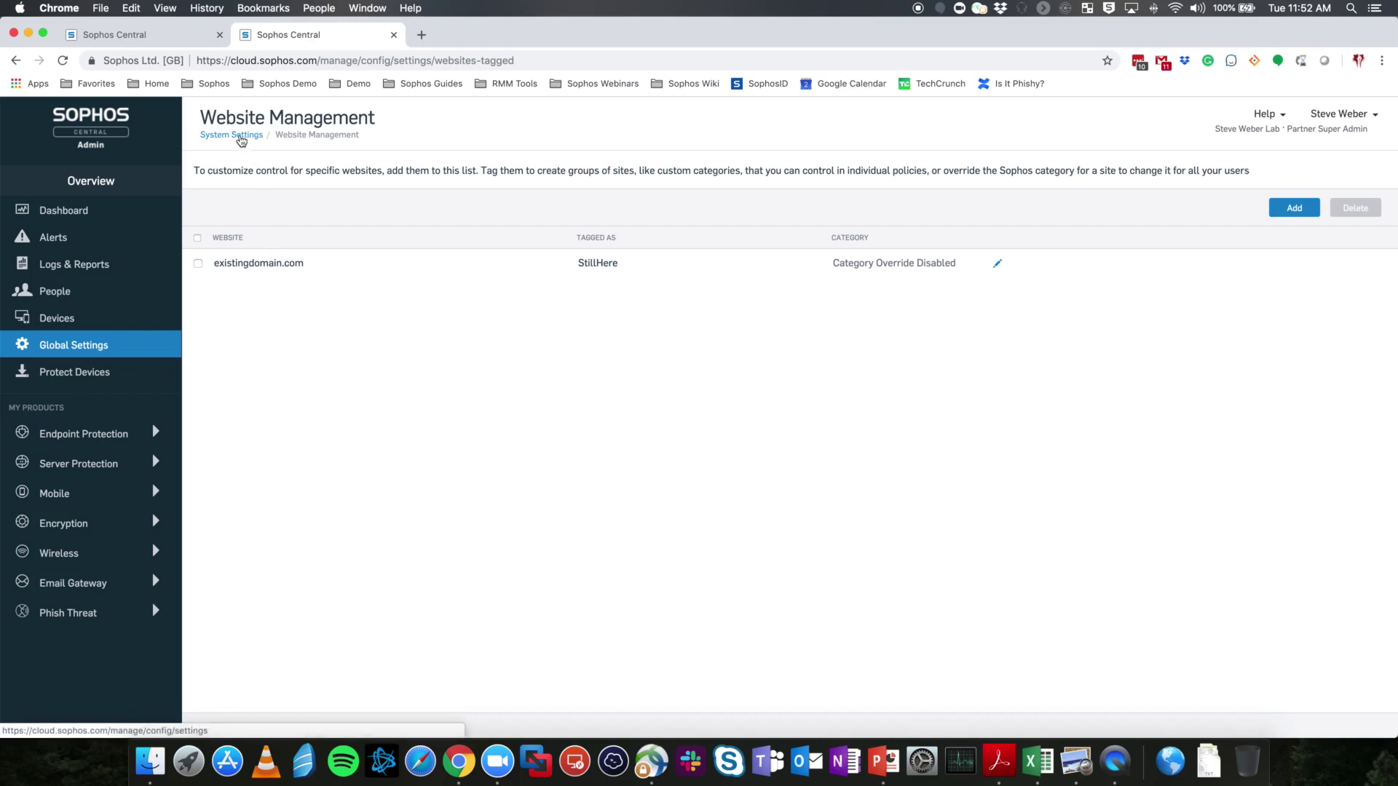
pyautogui.click(241, 140)
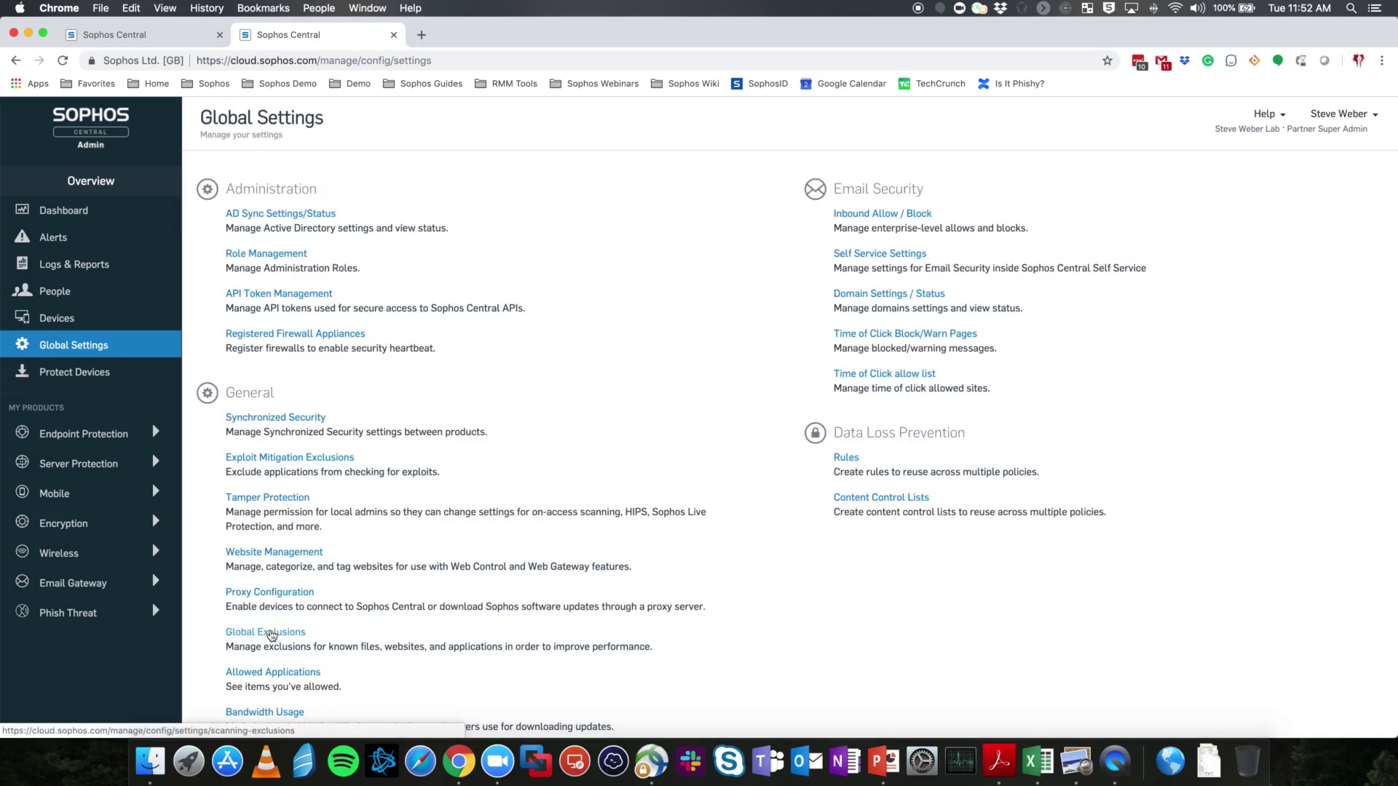
pyautogui.click(271, 635)
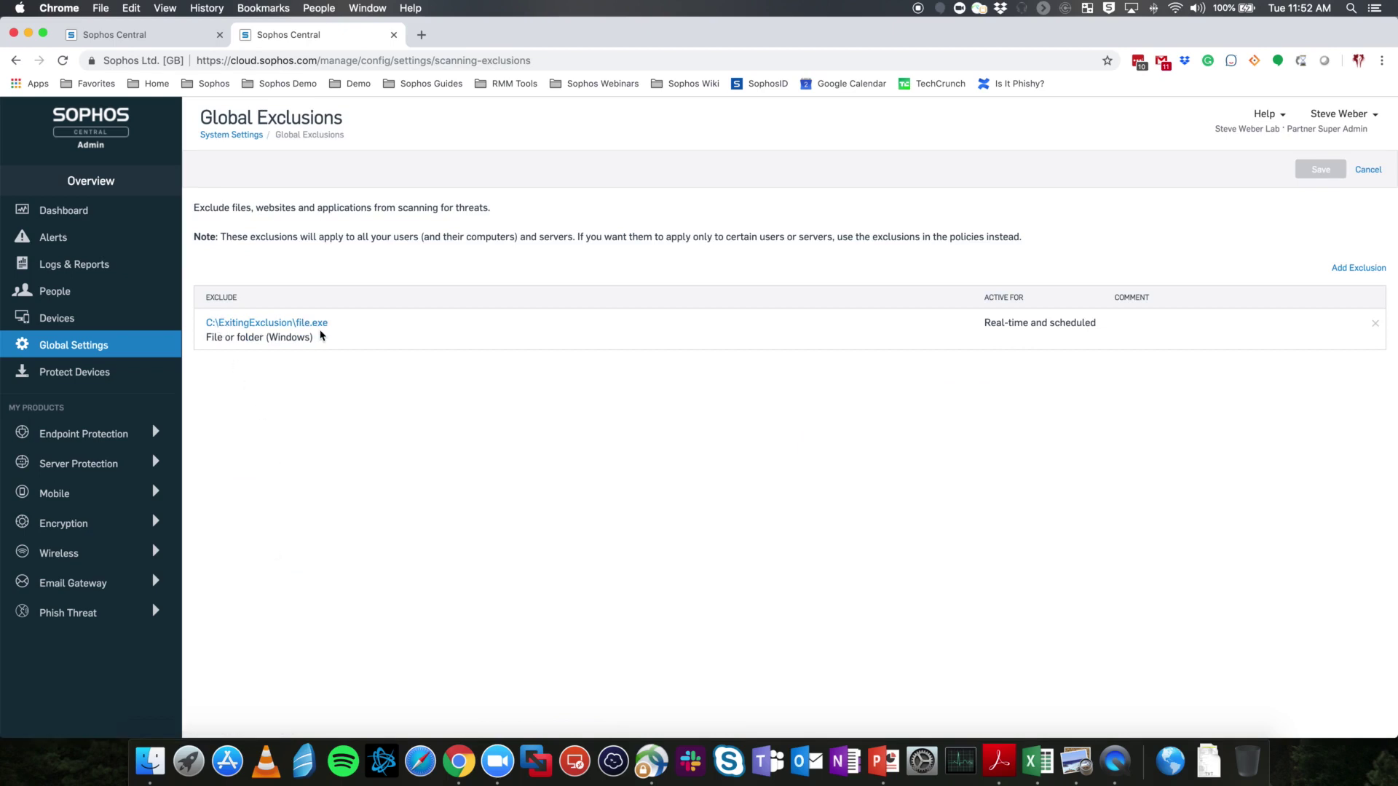
pyautogui.click(243, 138)
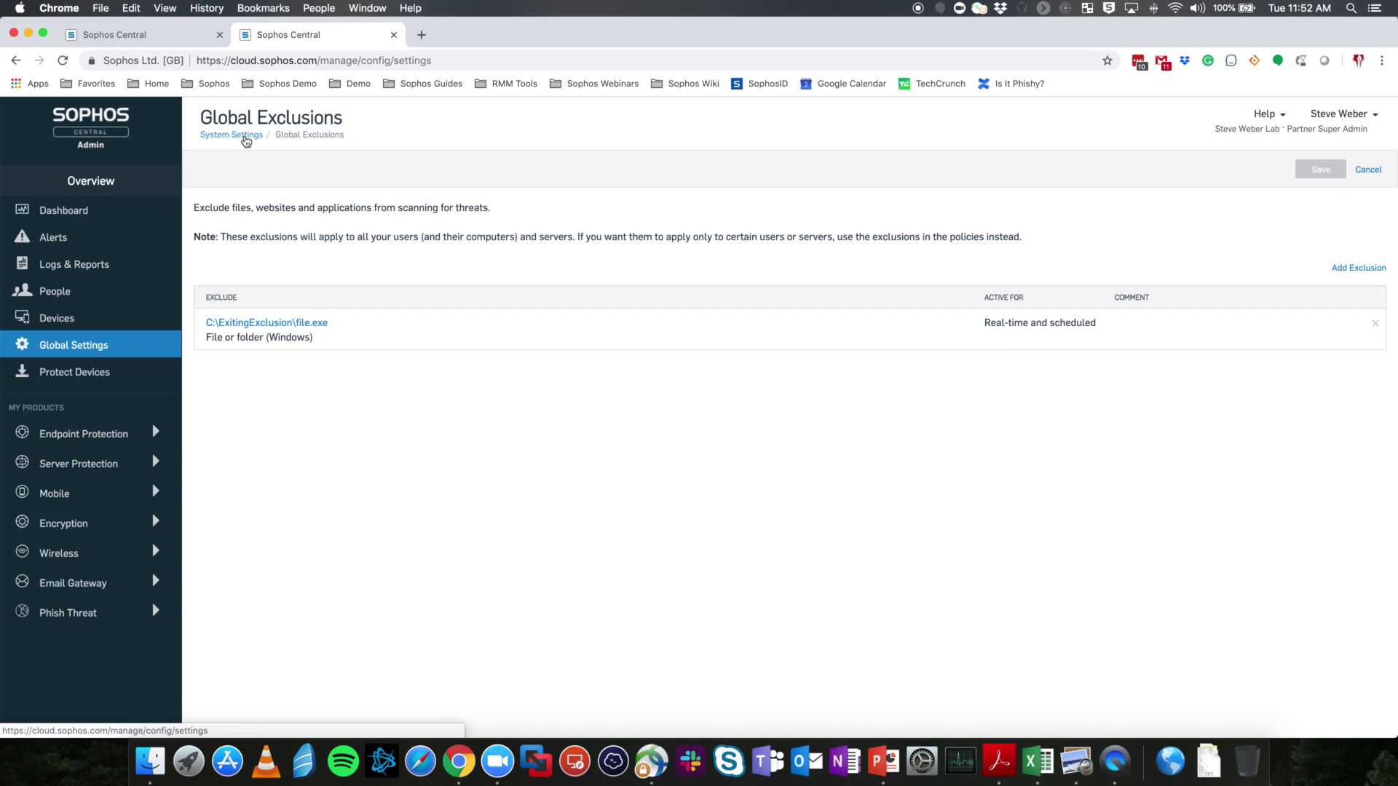
pyautogui.click(269, 673)
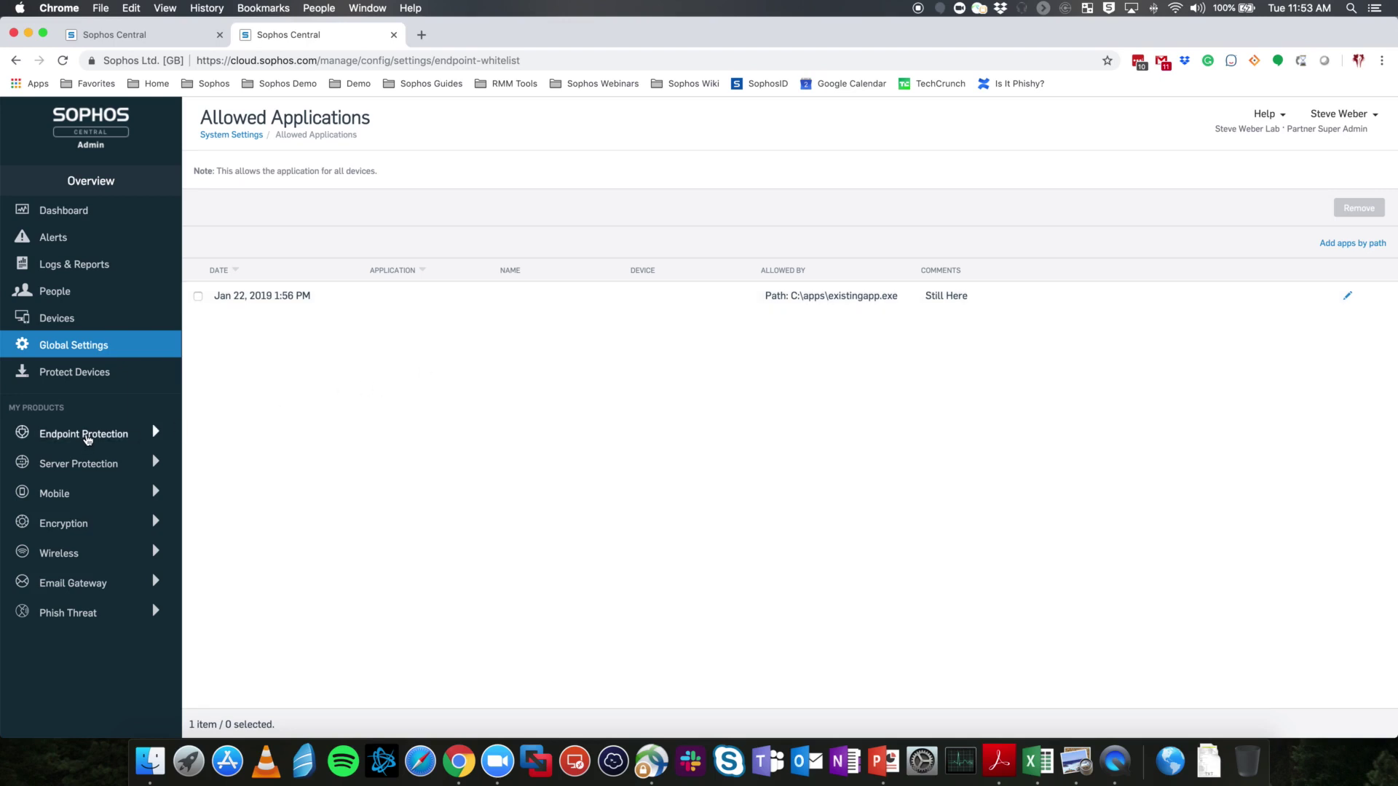
# Examine the policy exclusions in the Endpoint Protection "Base Policy - Threat Protection" settings.
pyautogui.click(87, 435)
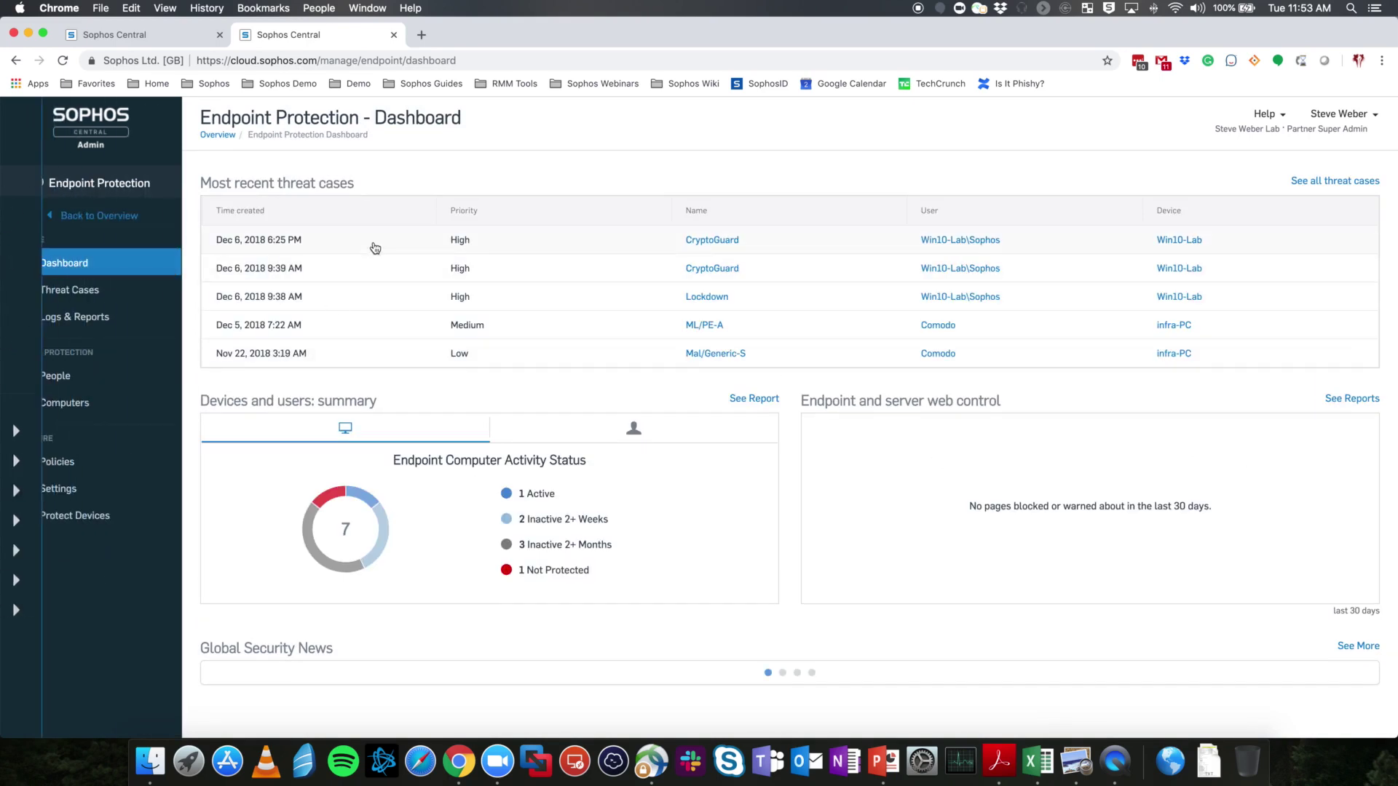
pyautogui.click(55, 461)
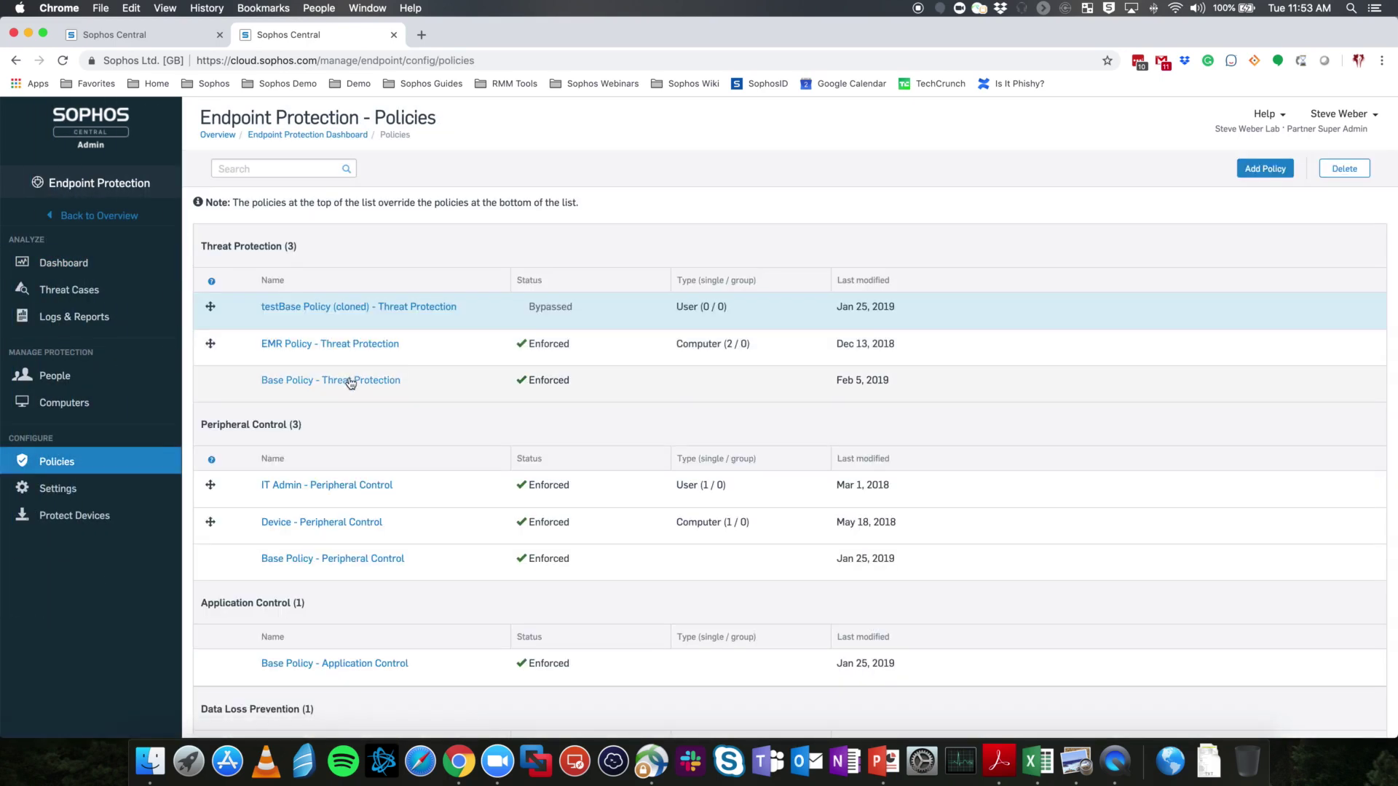
pyautogui.click(350, 382)
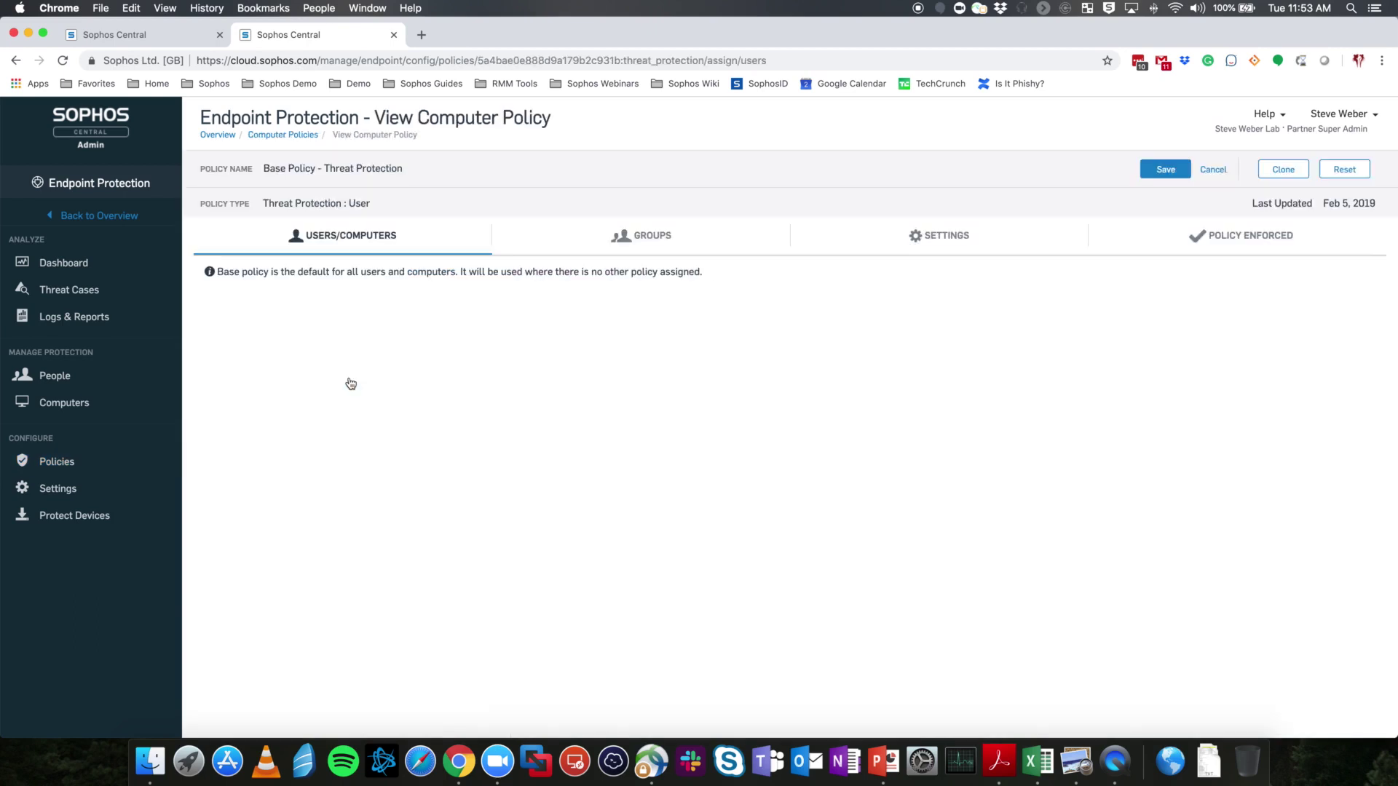
pyautogui.click(944, 241)
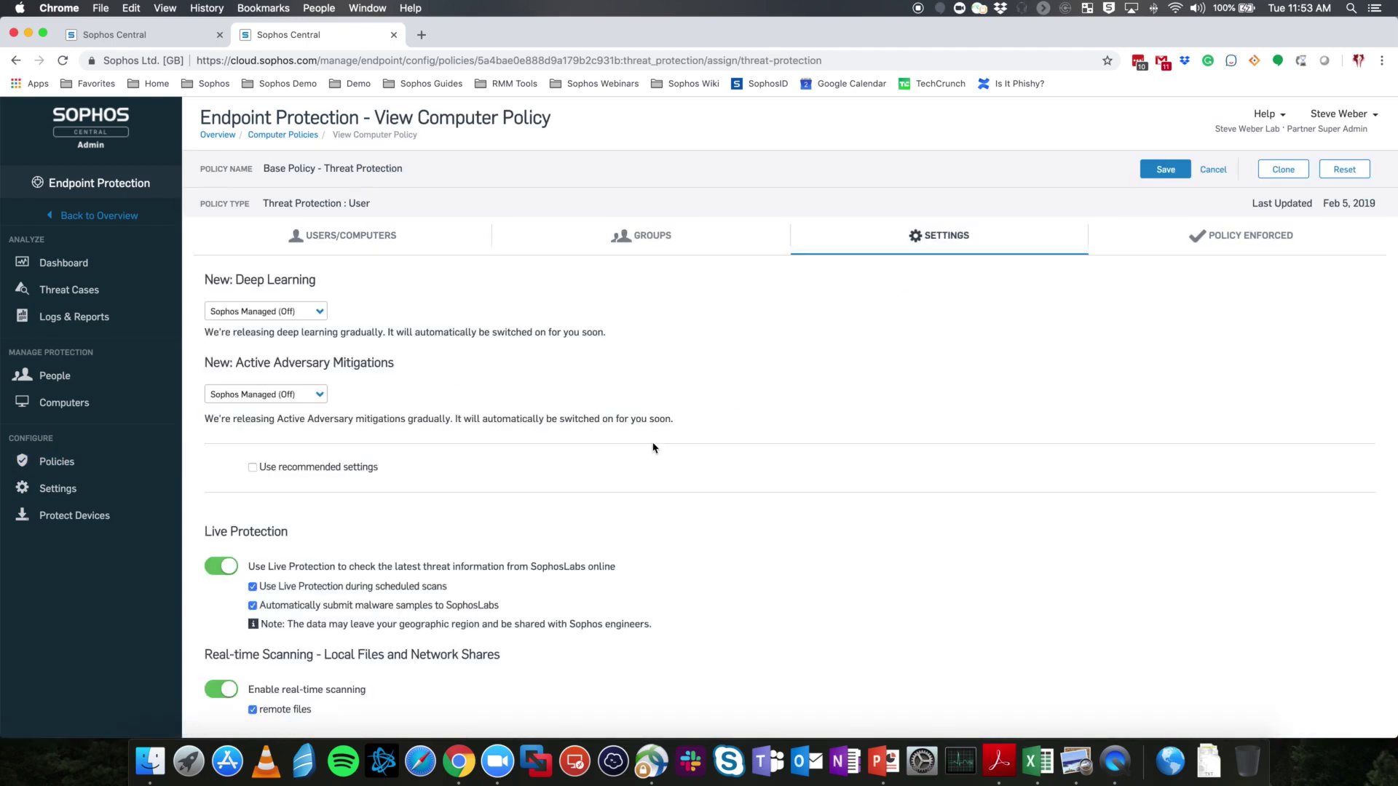
pyautogui.scroll(-15, 653, 448)
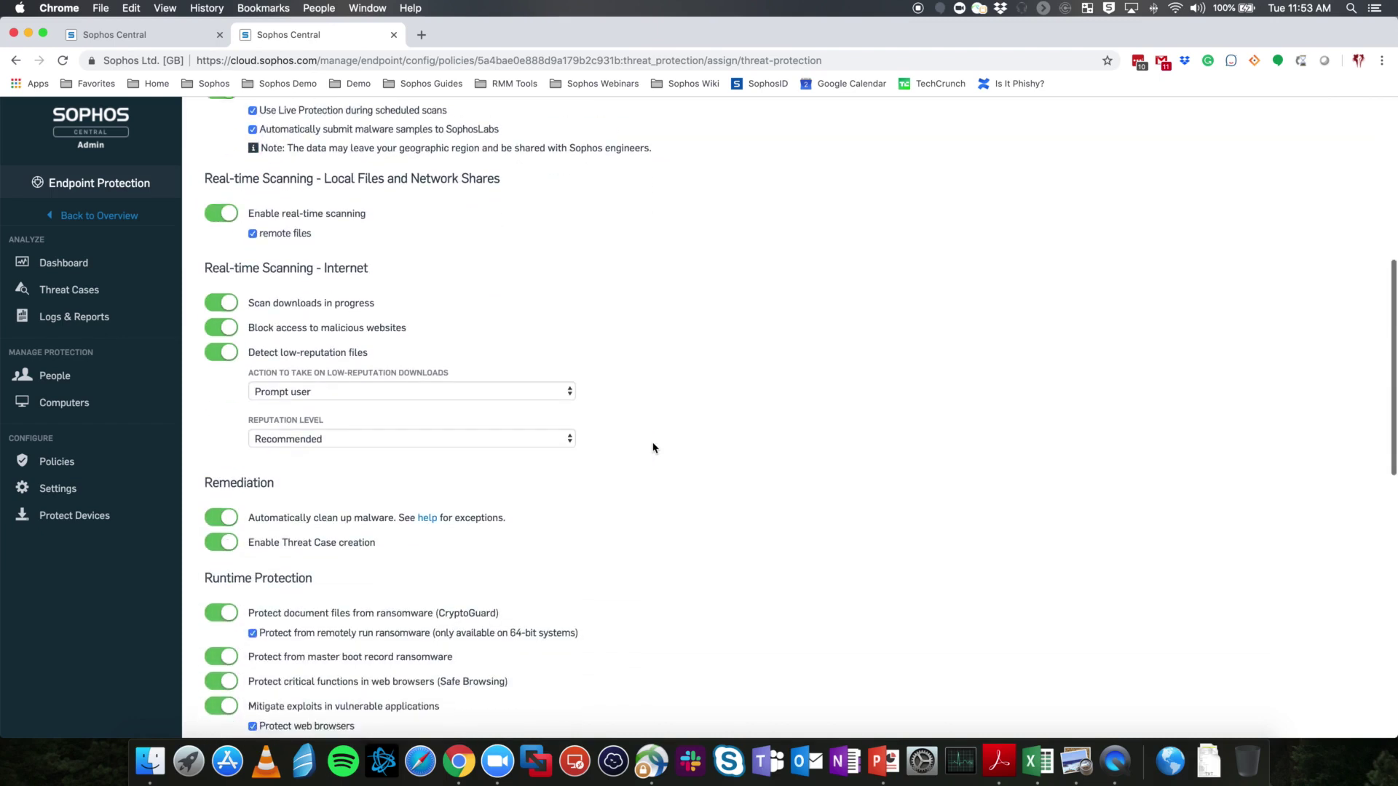
pyautogui.scroll(-2, 653, 448)
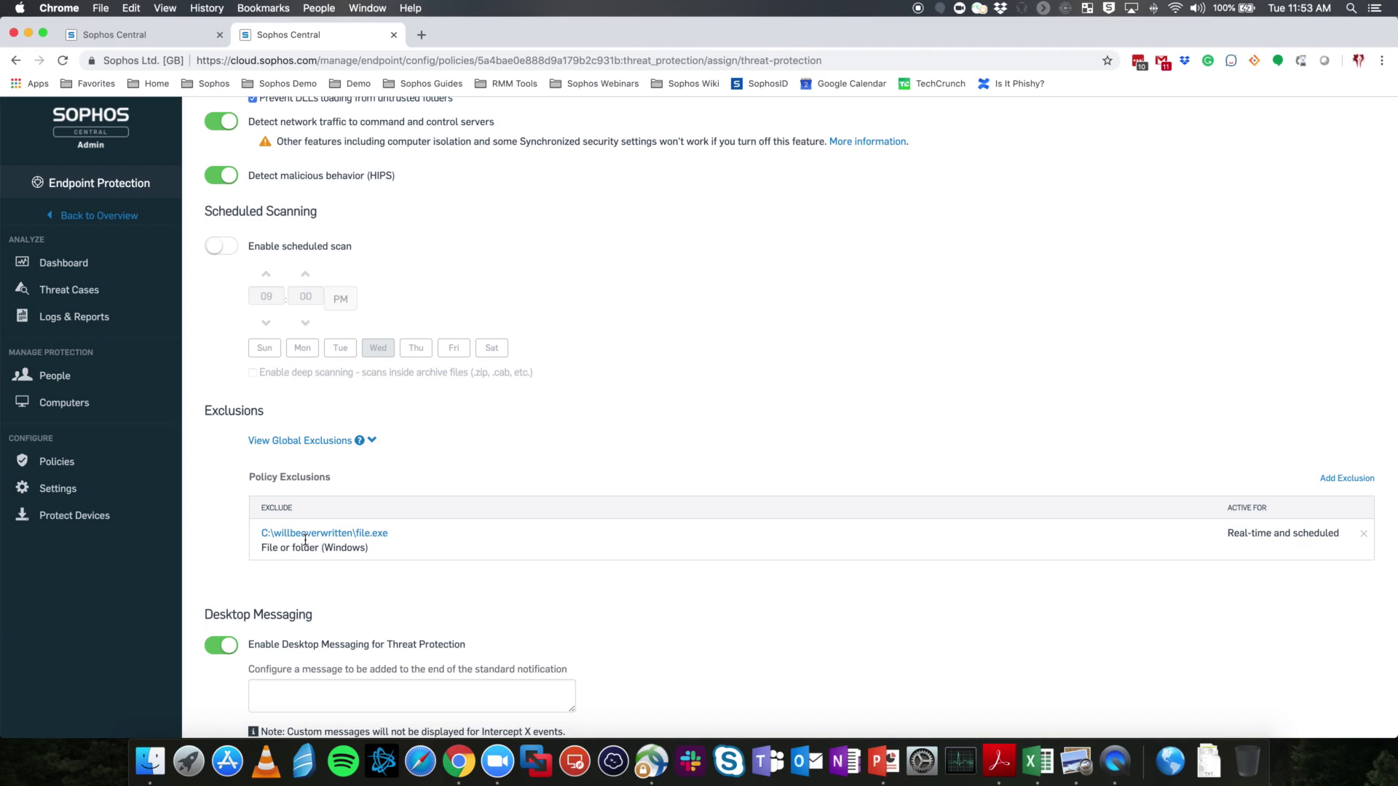
# Return to the partner console and open the last template in the Global Templates list.
pyautogui.click(142, 41)
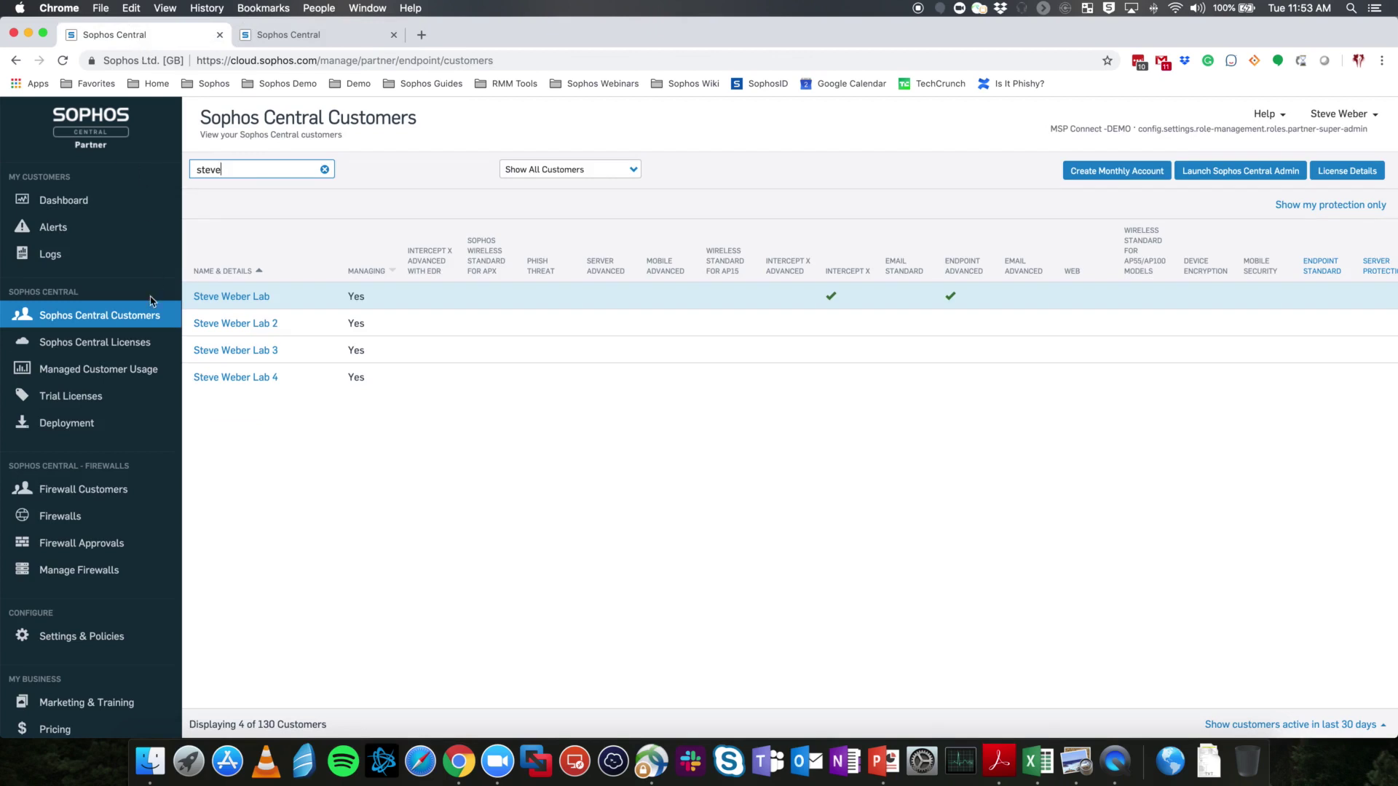
pyautogui.click(90, 639)
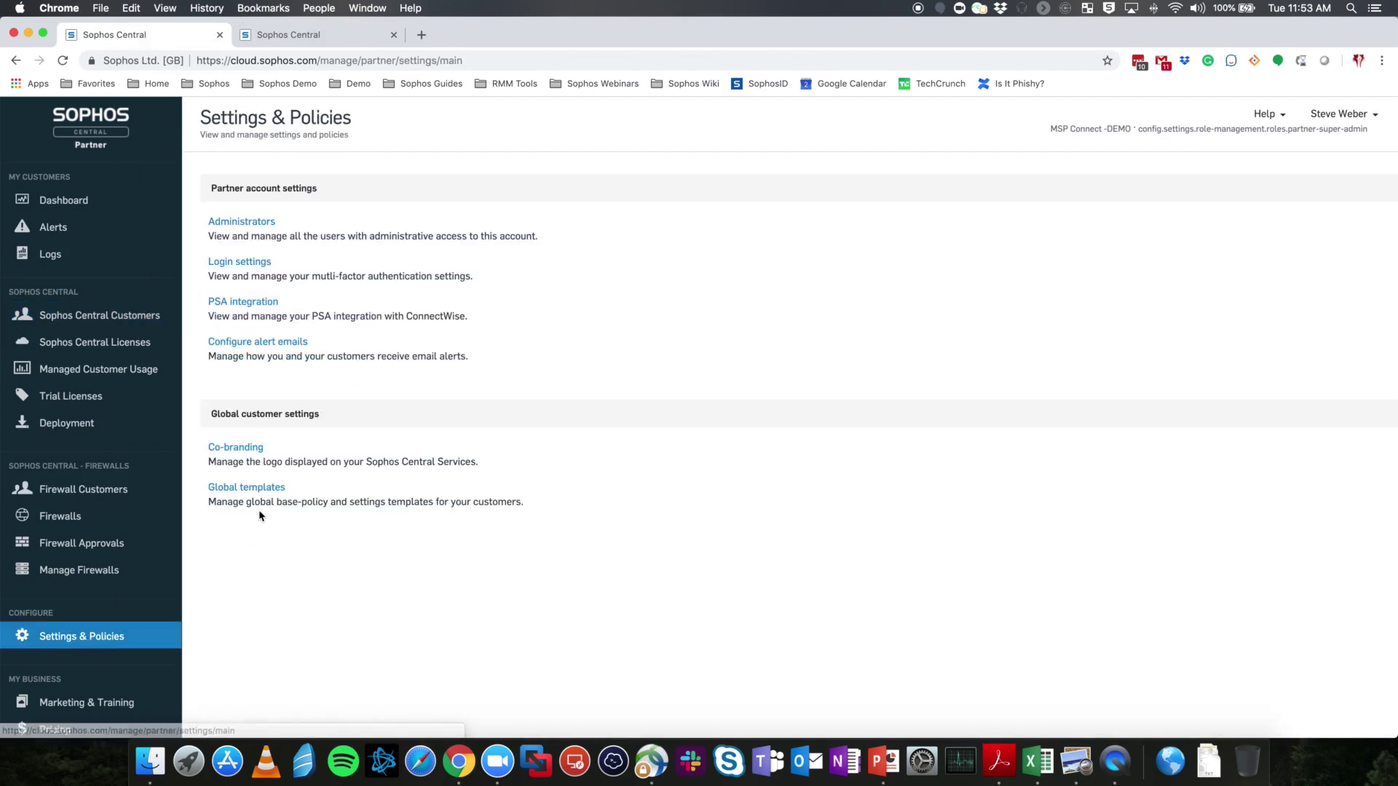
pyautogui.click(258, 487)
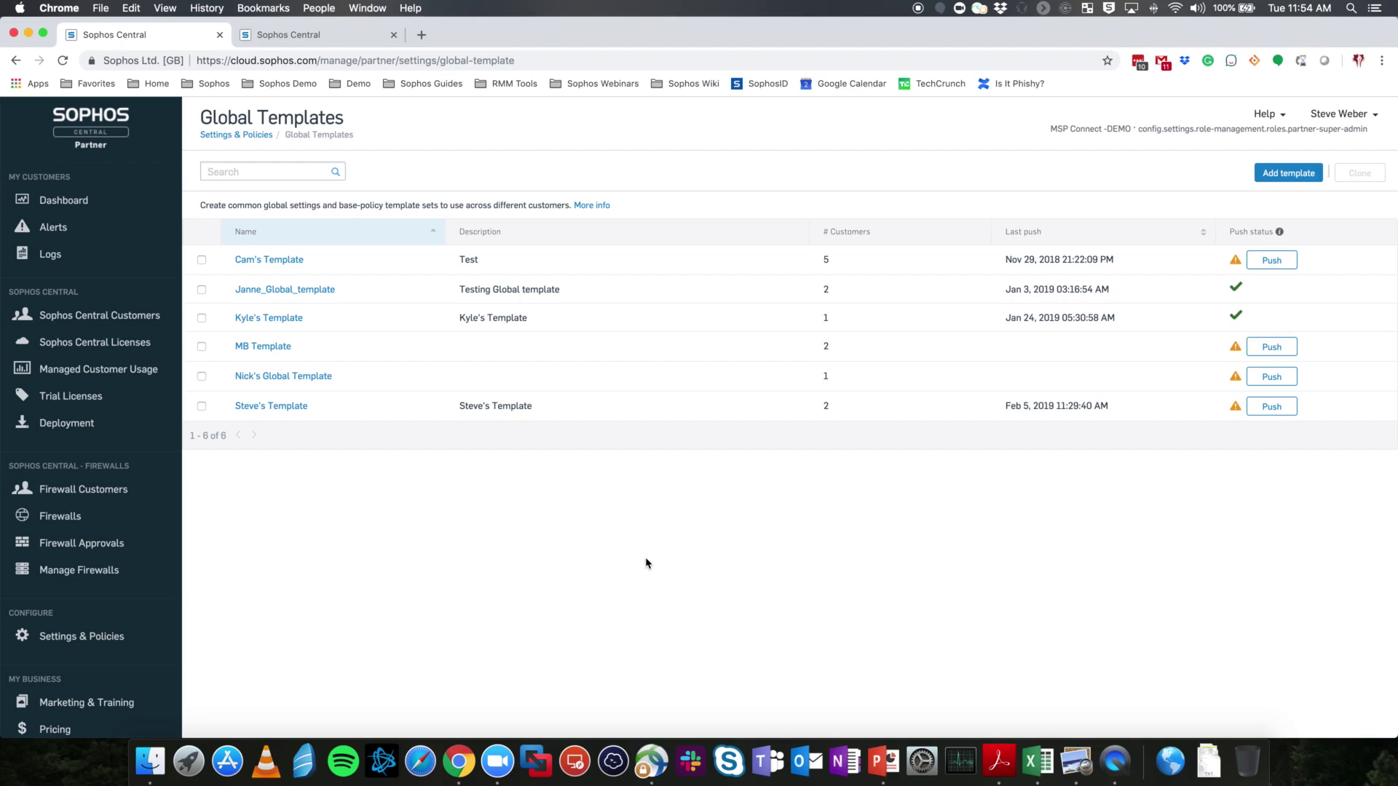
pyautogui.click(276, 408)
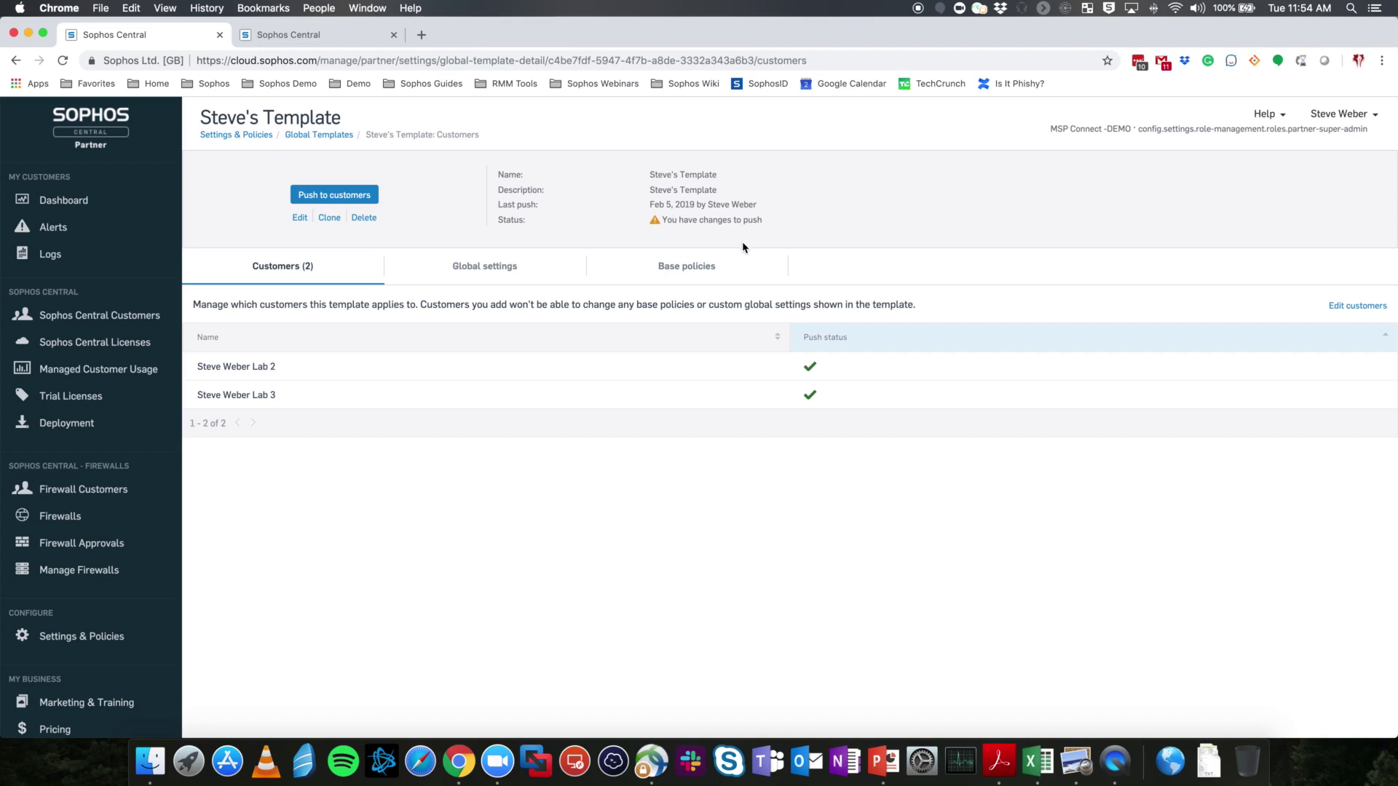
# Review the template's global settings for Allowed Applications, Global Exclusions and Website Management.
pyautogui.click(479, 271)
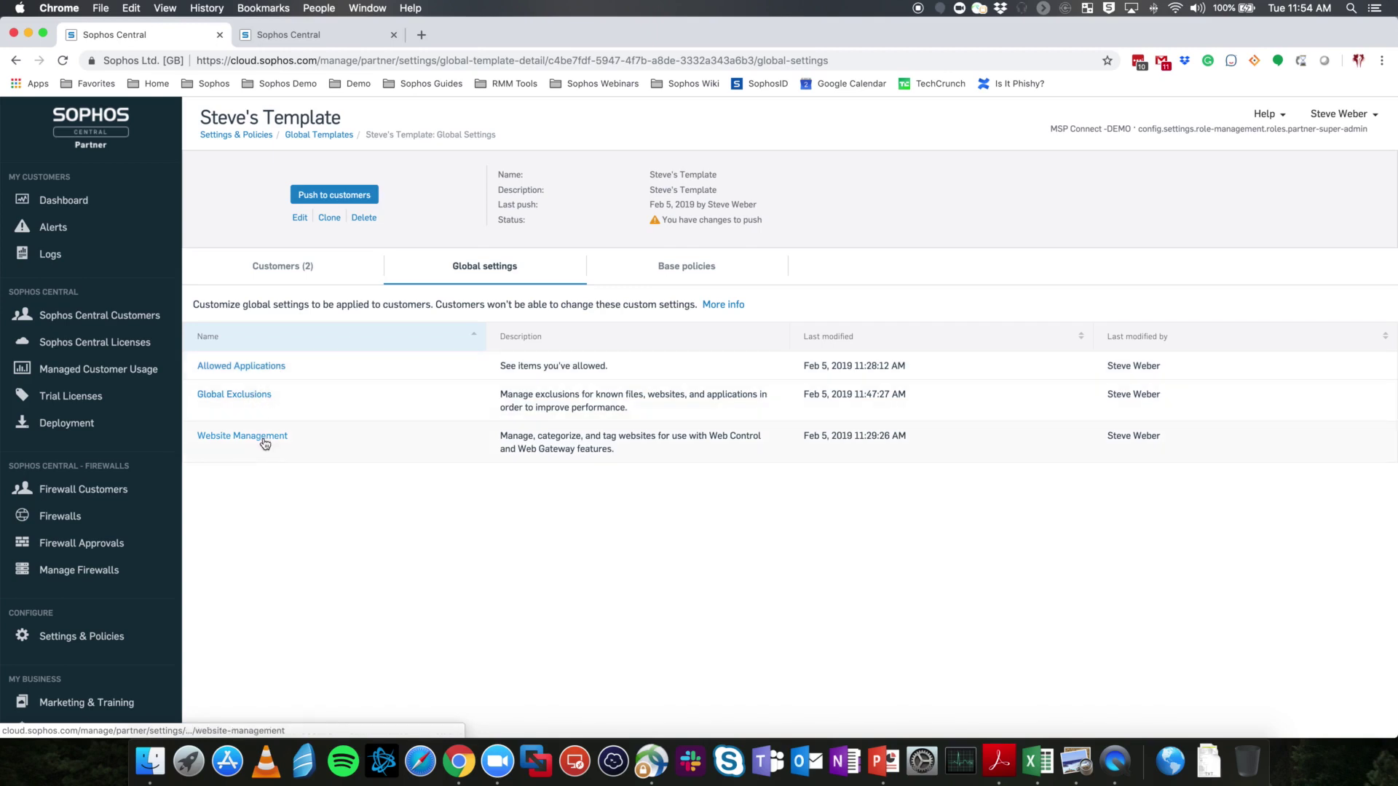
pyautogui.click(247, 367)
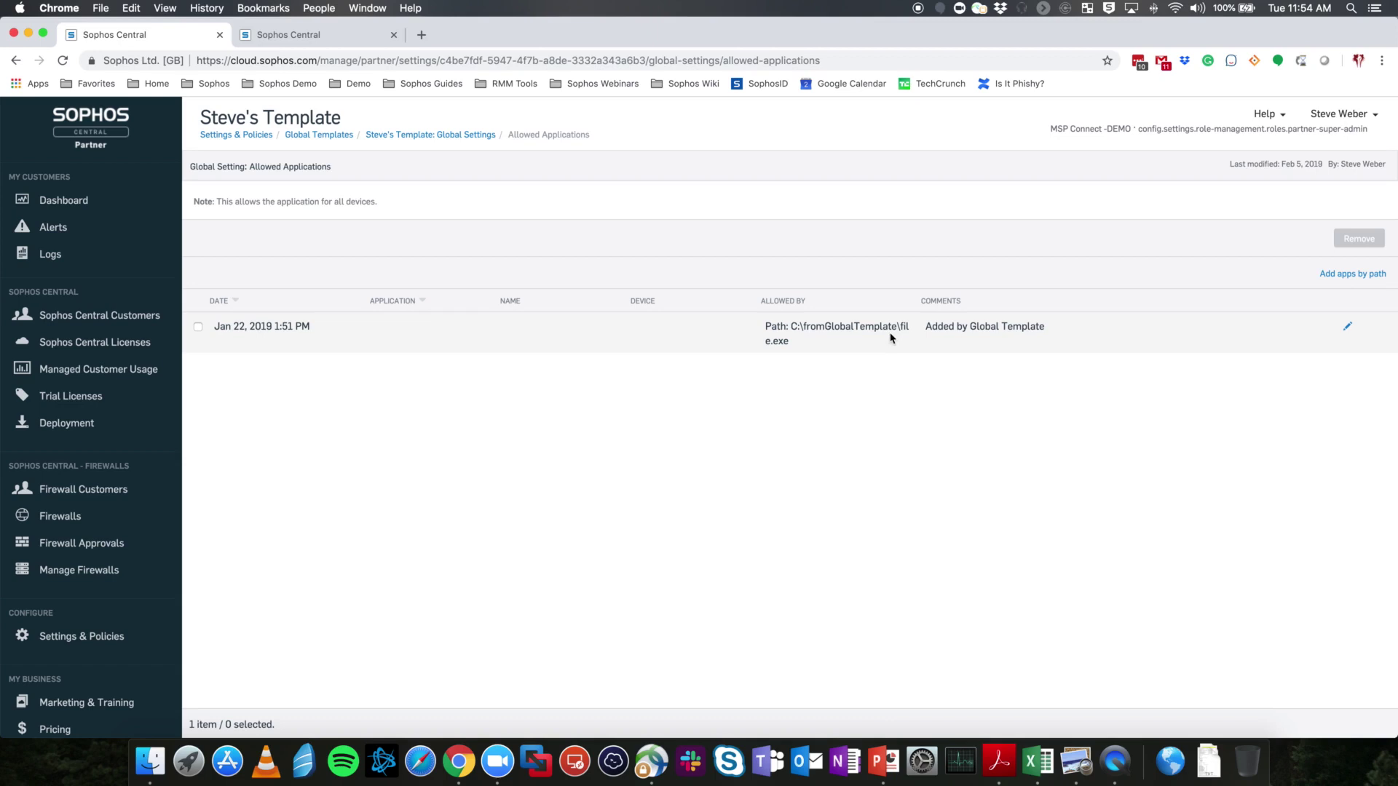
pyautogui.click(437, 134)
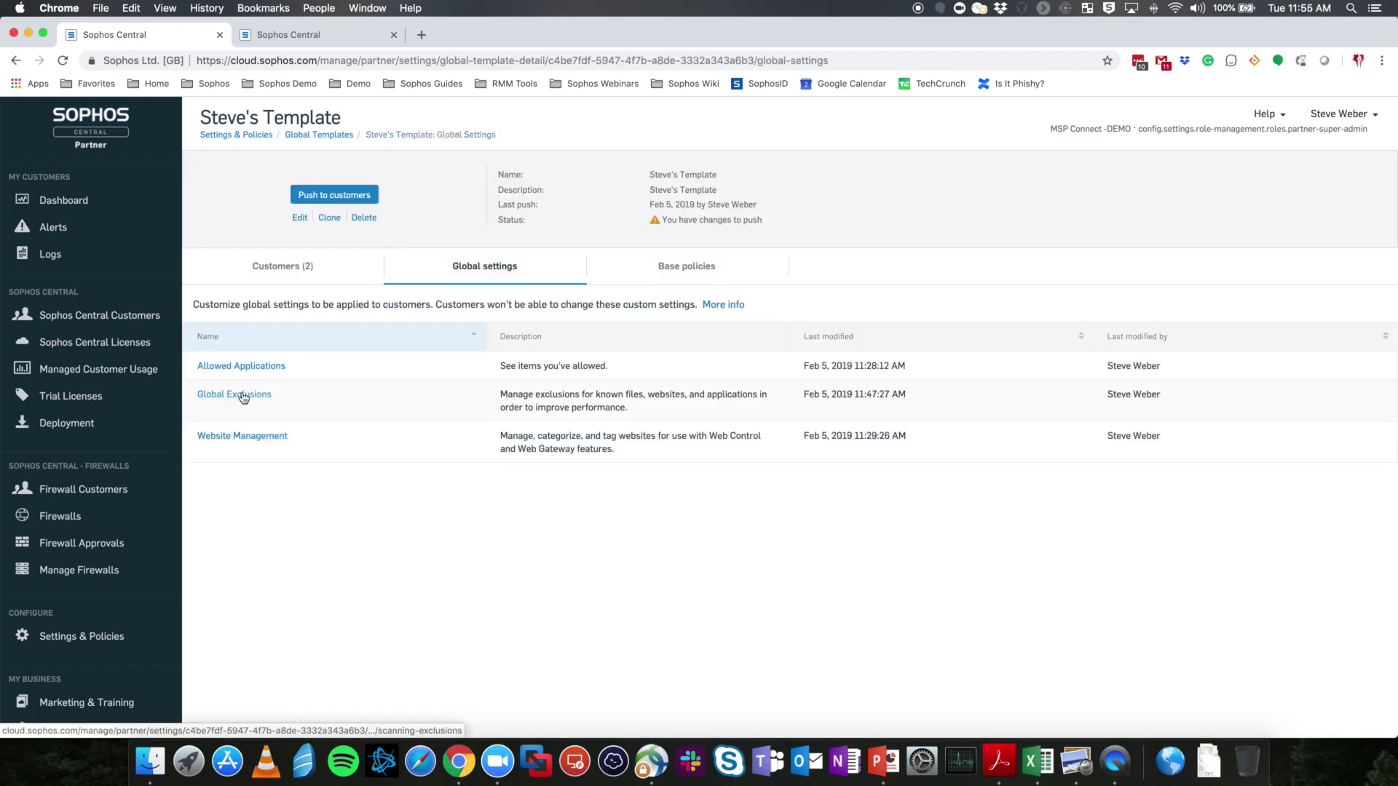
pyautogui.click(247, 396)
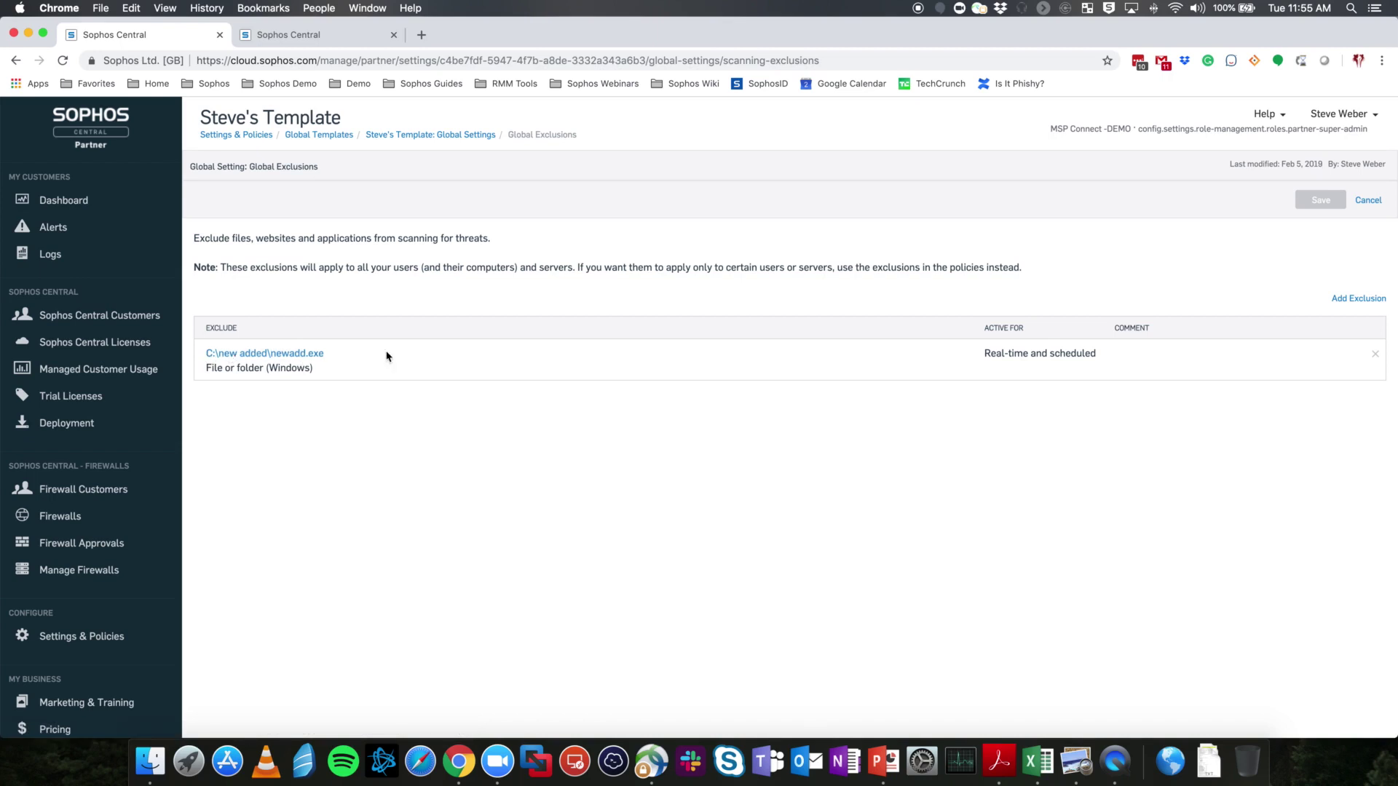
pyautogui.click(431, 135)
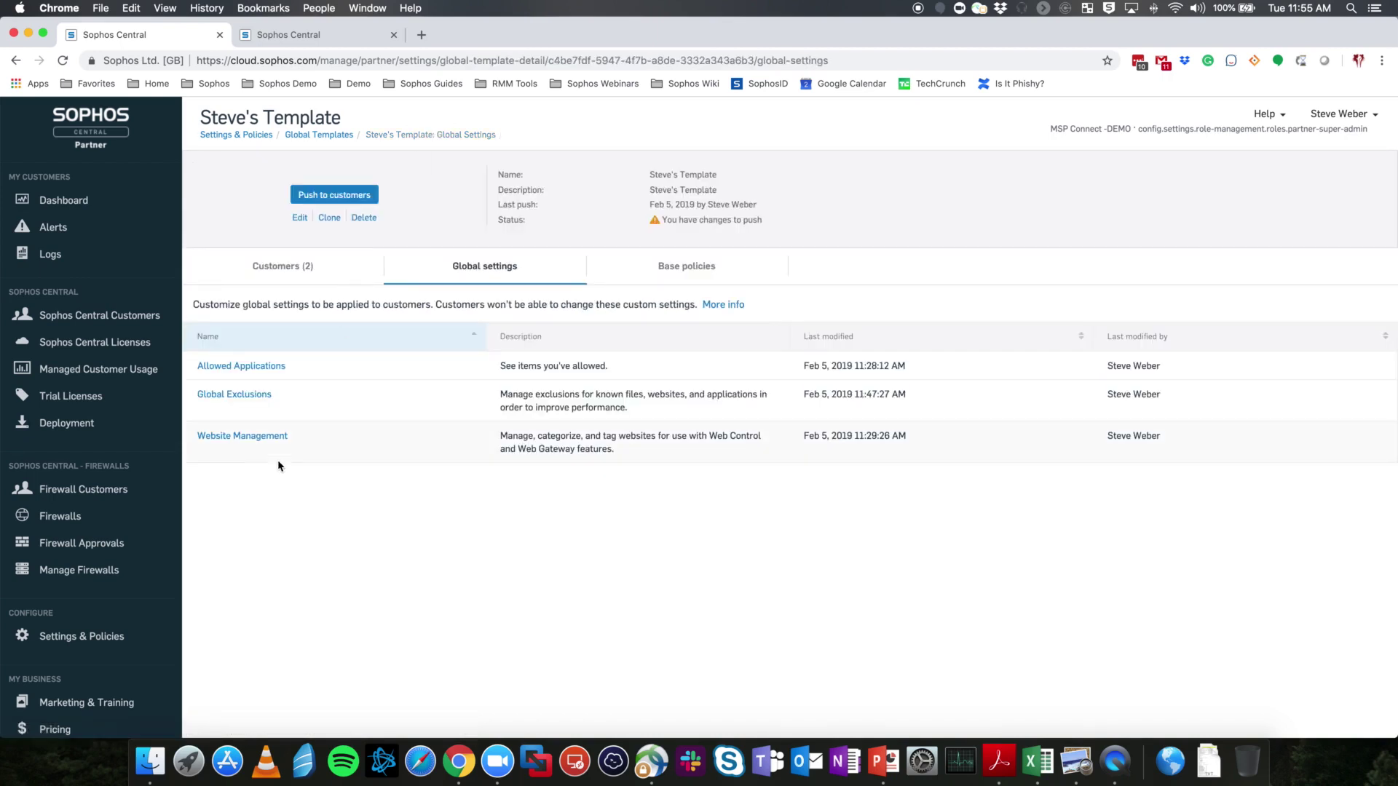
pyautogui.click(245, 437)
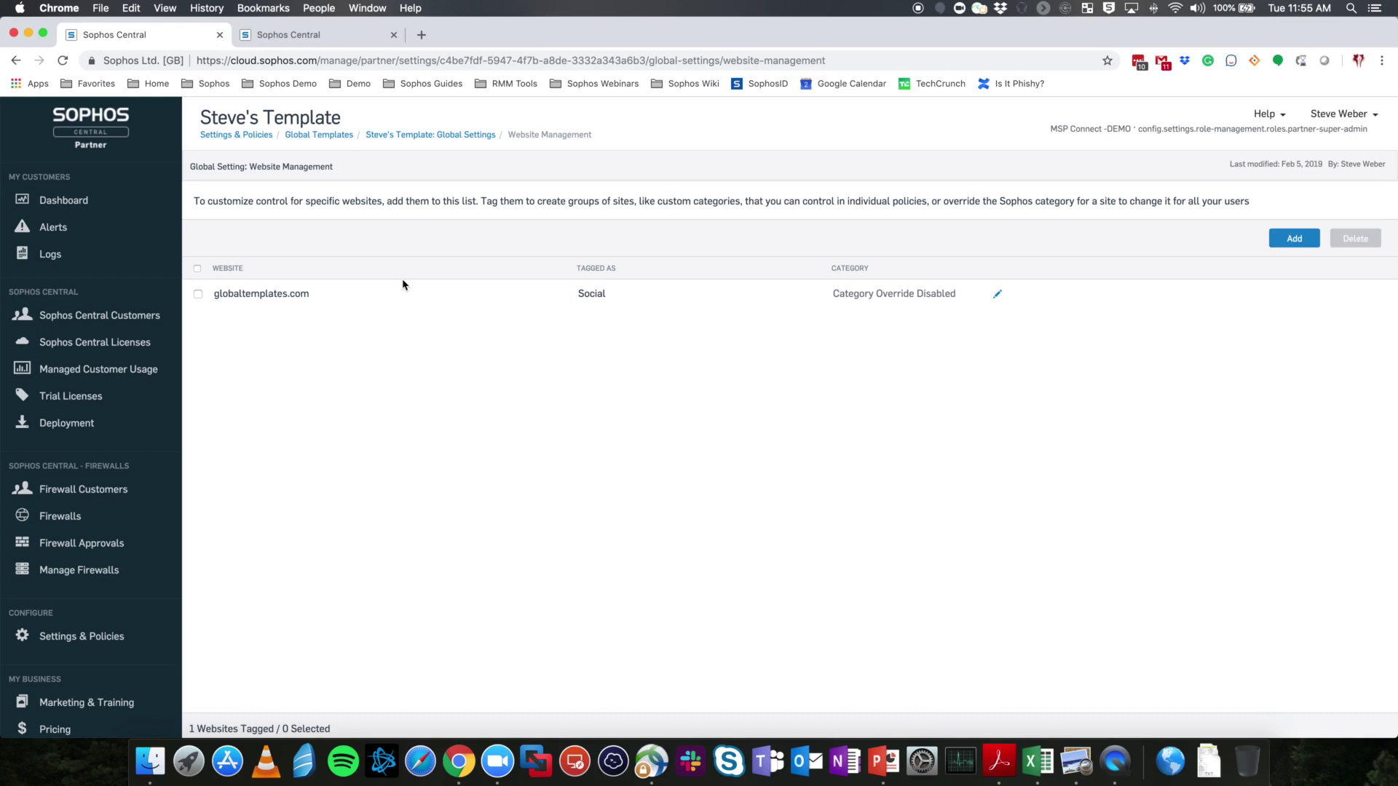
pyautogui.click(444, 138)
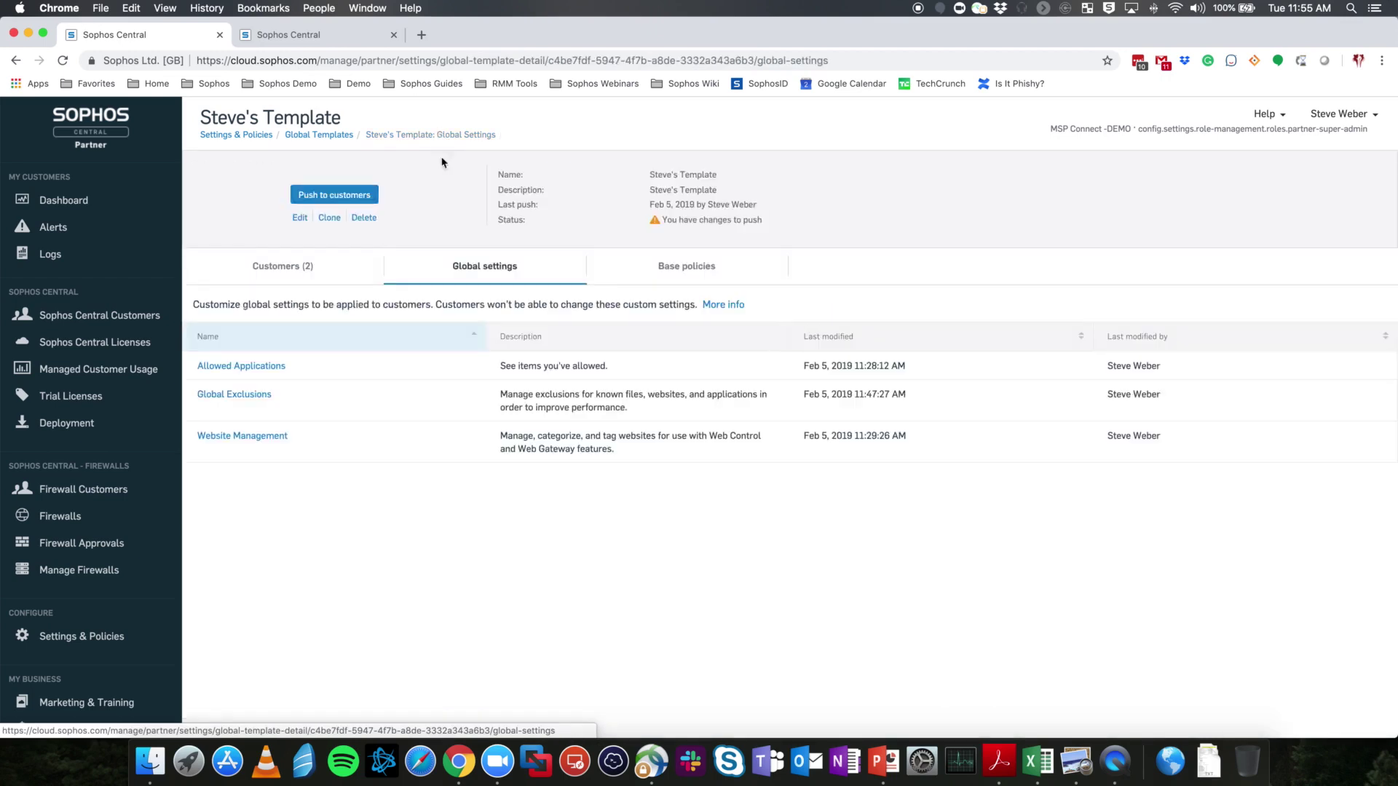
# Review the template's Endpoint Protection base policy for Threat Protection, including its scanning and exclusion settings.
pyautogui.click(667, 274)
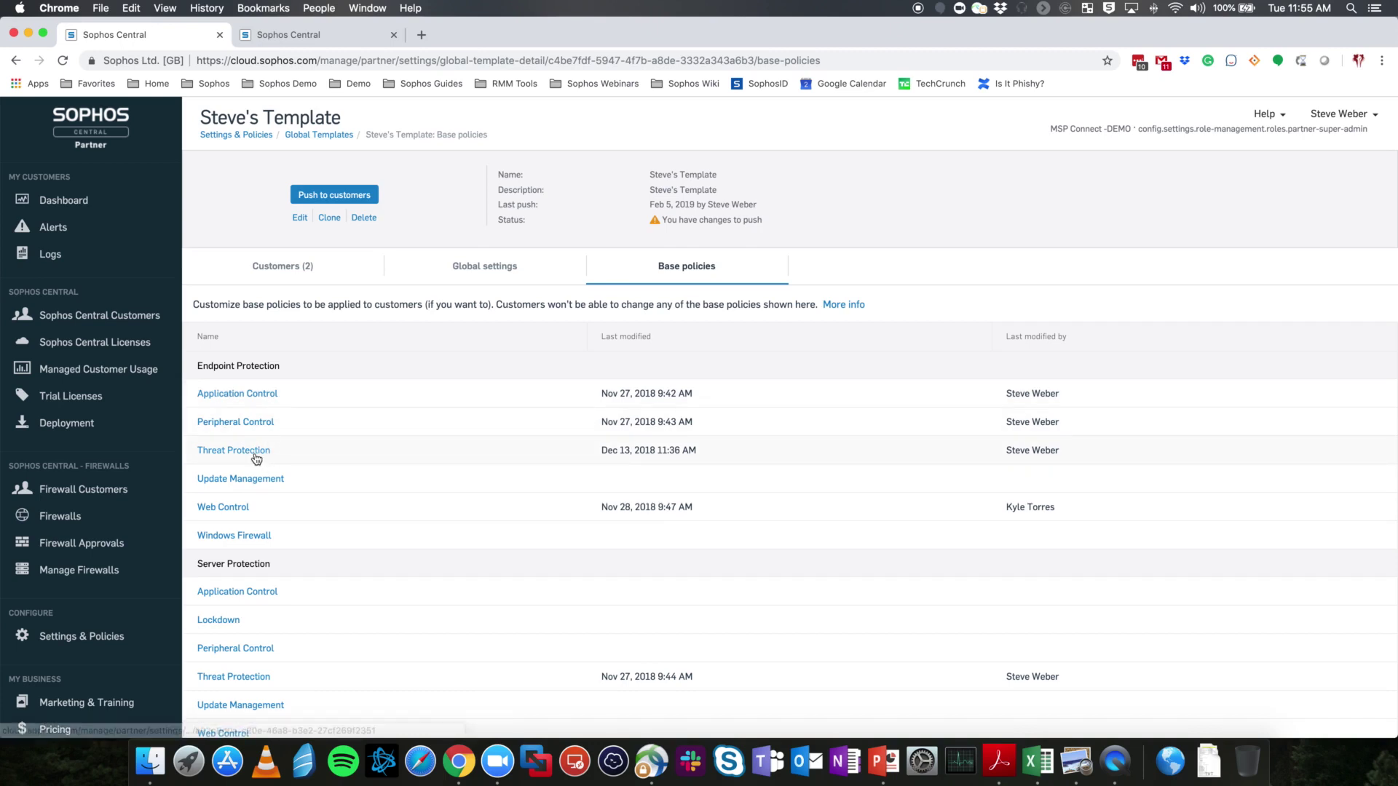
pyautogui.click(233, 450)
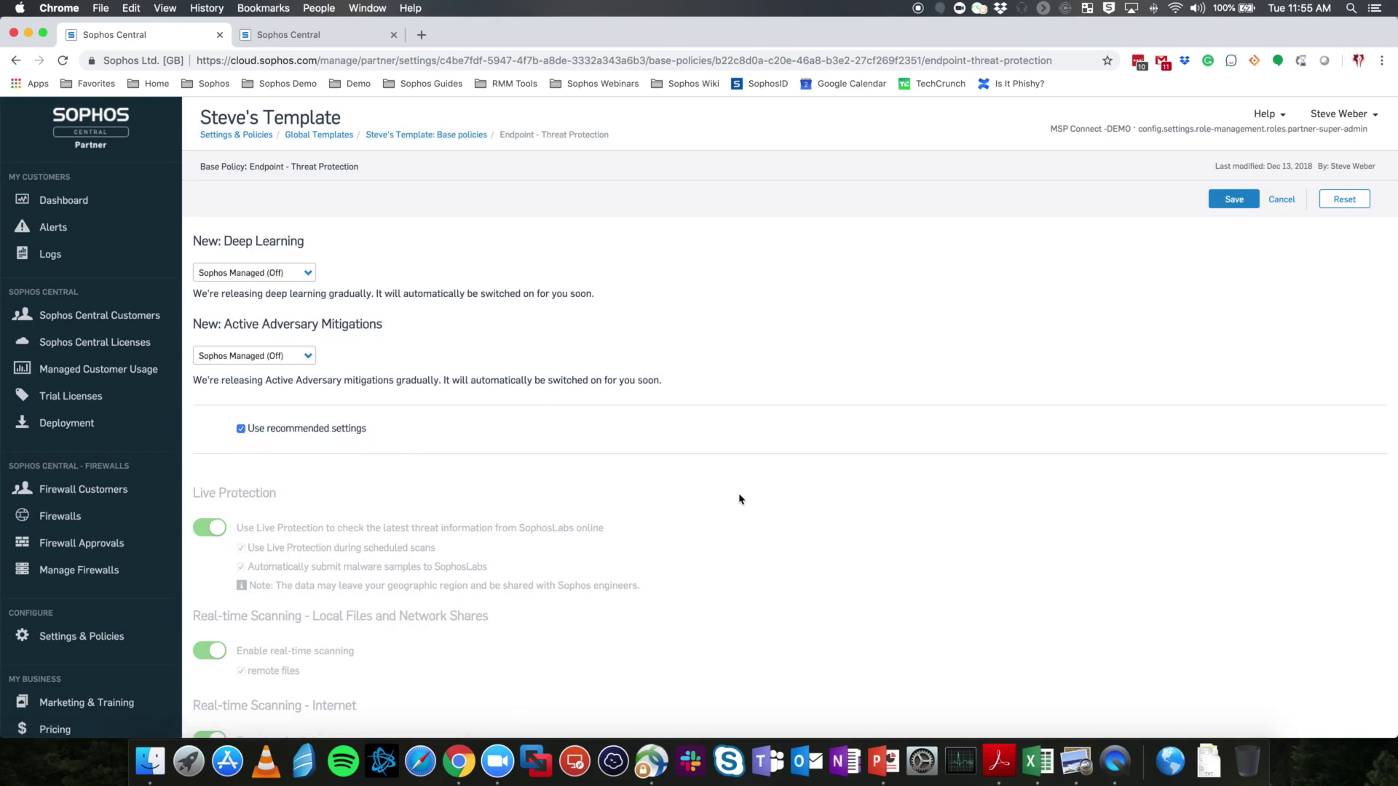
pyautogui.scroll(-10, 741, 498)
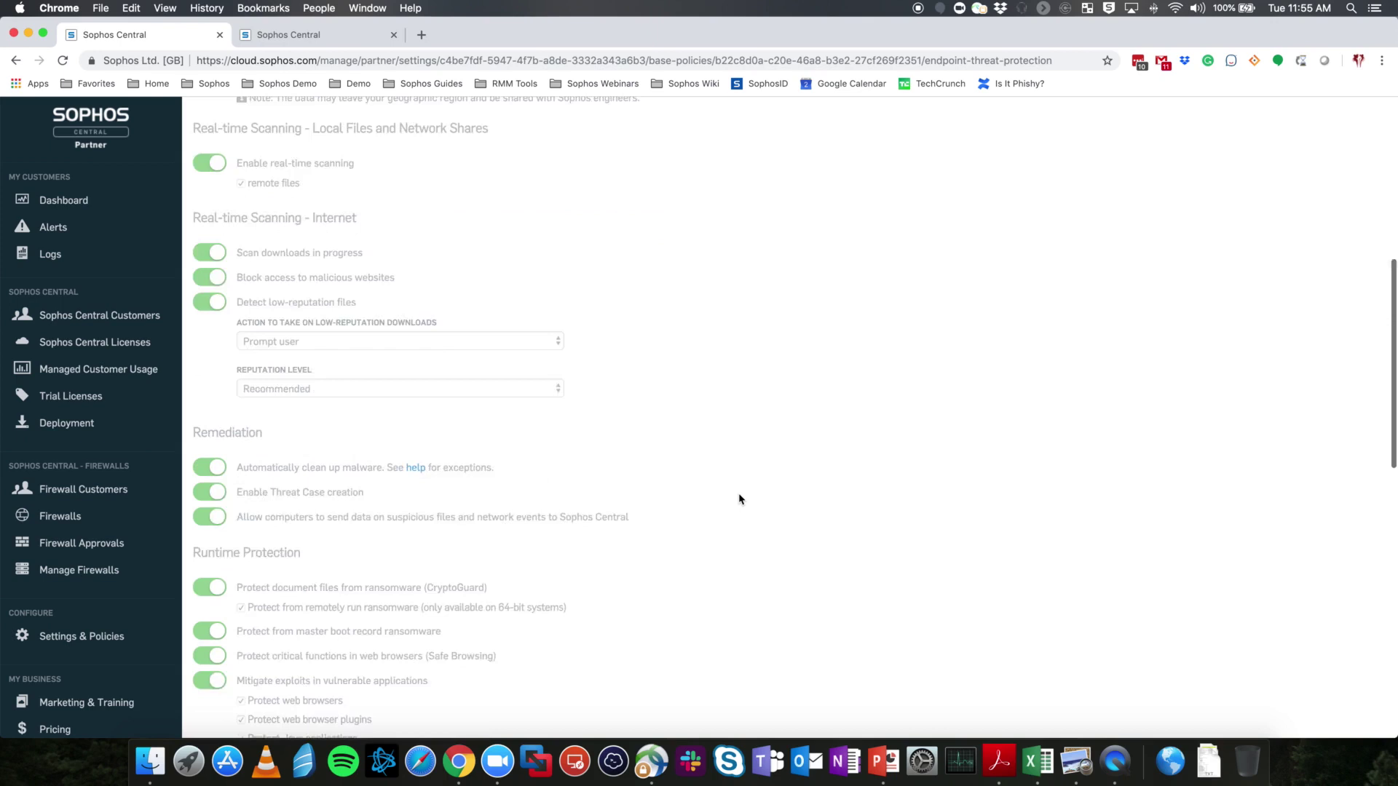
pyautogui.scroll(-8, 741, 498)
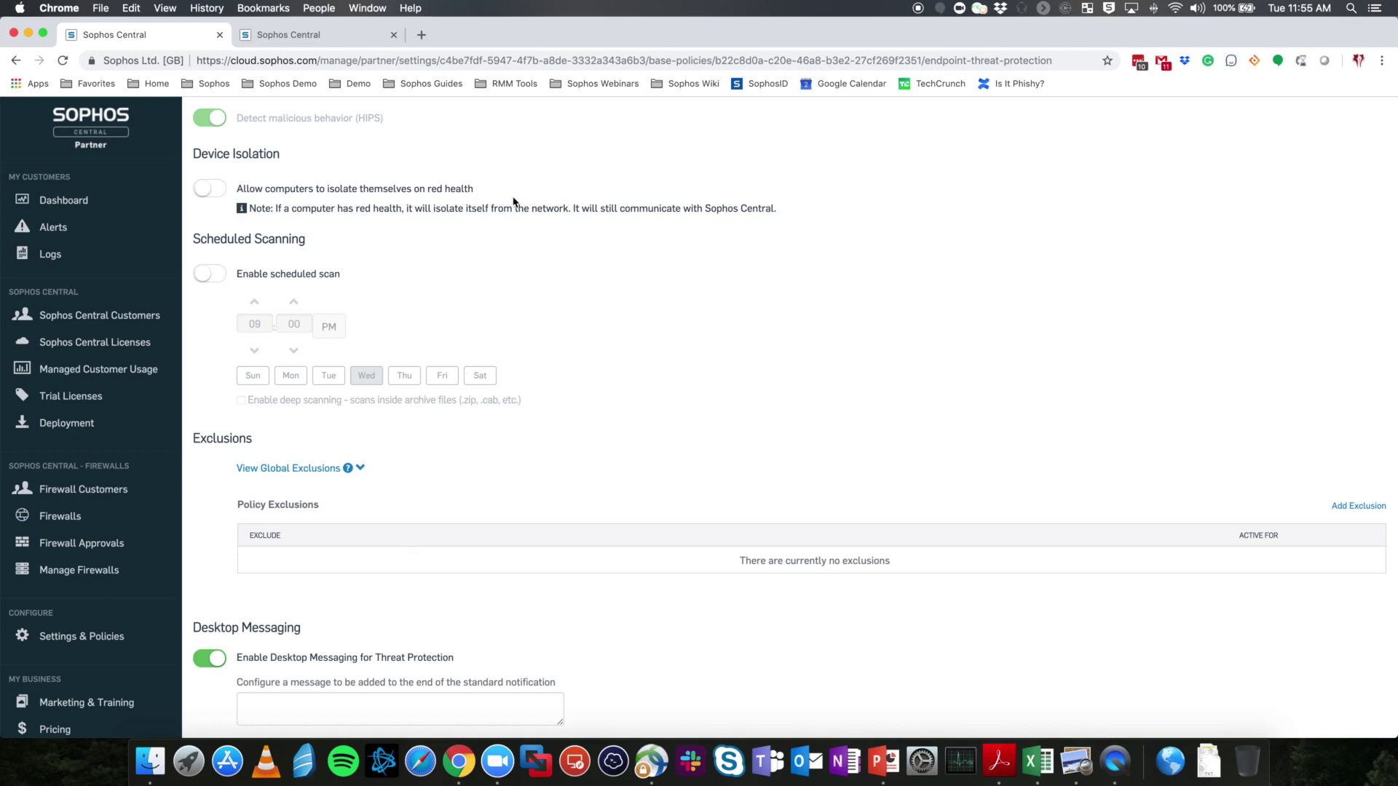
pyautogui.scroll(15, 513, 202)
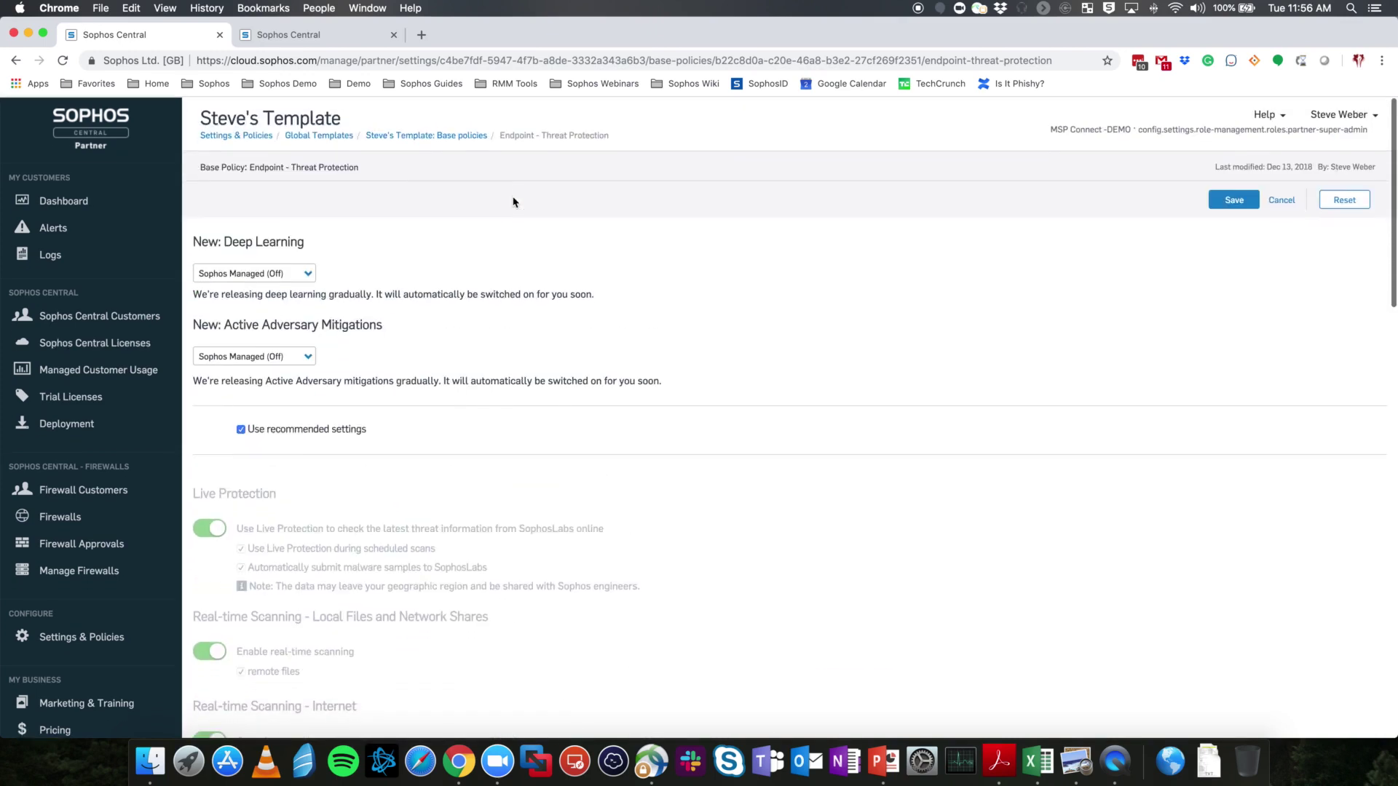
pyautogui.click(426, 138)
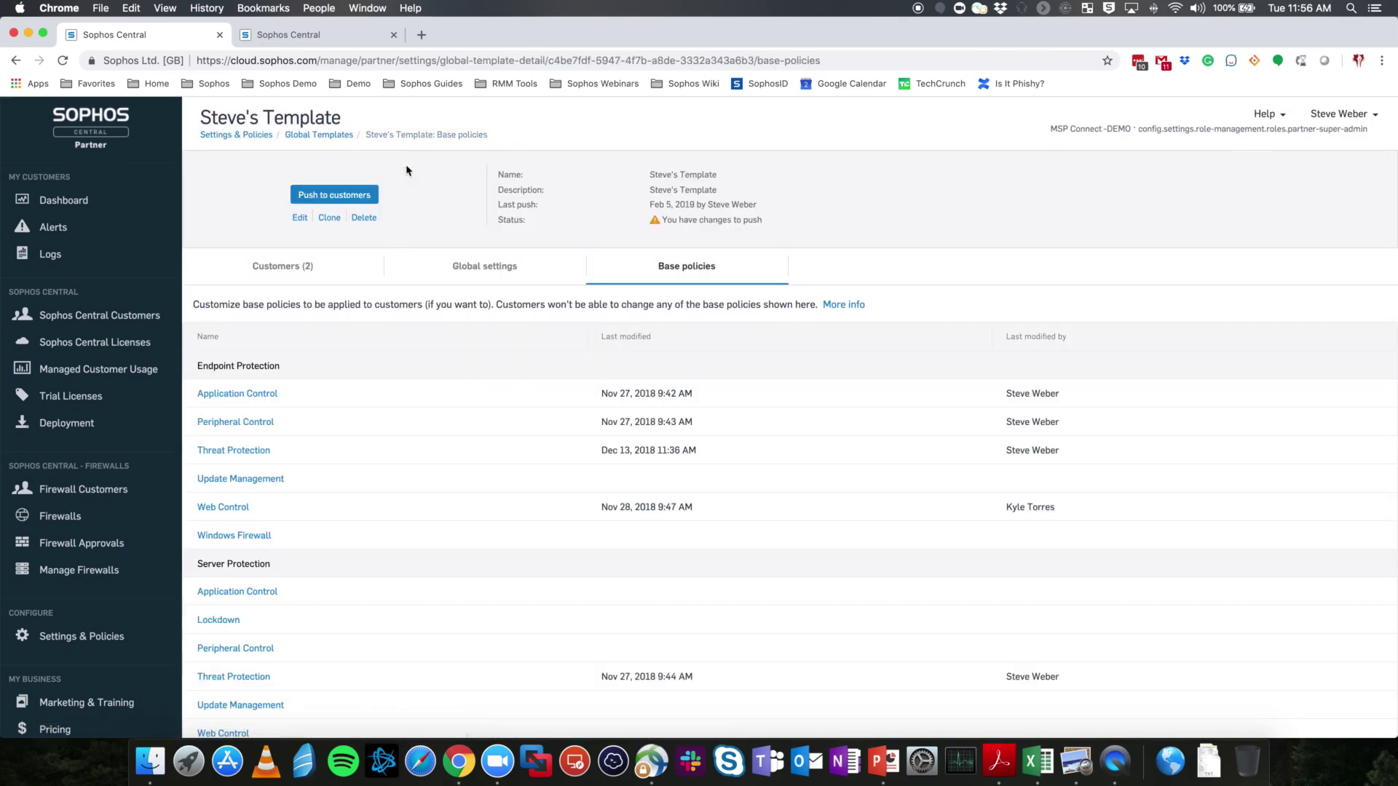
# Assign the unnumbered lab customer to the template, searching the available managed customers by first name, and save the customer list.
pyautogui.click(278, 266)
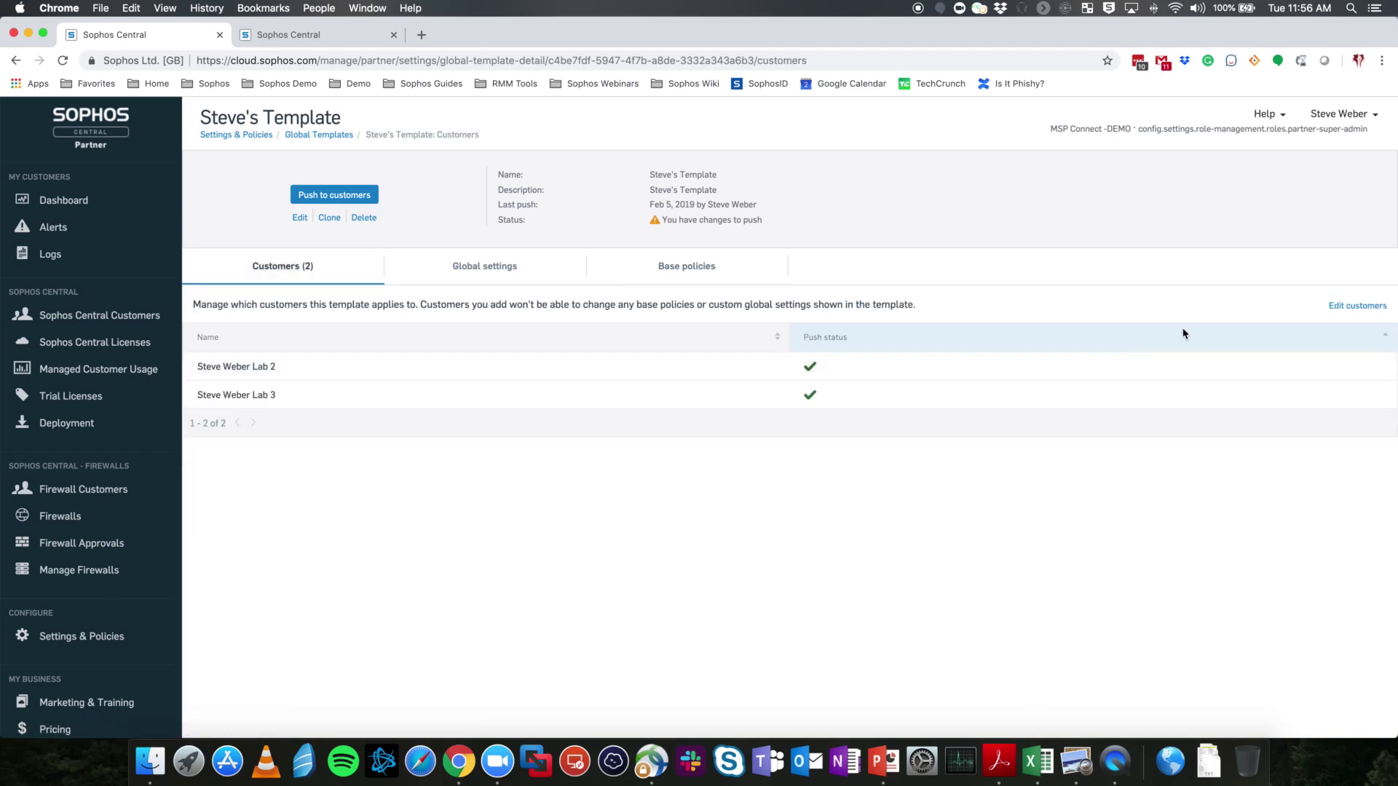
pyautogui.click(1340, 309)
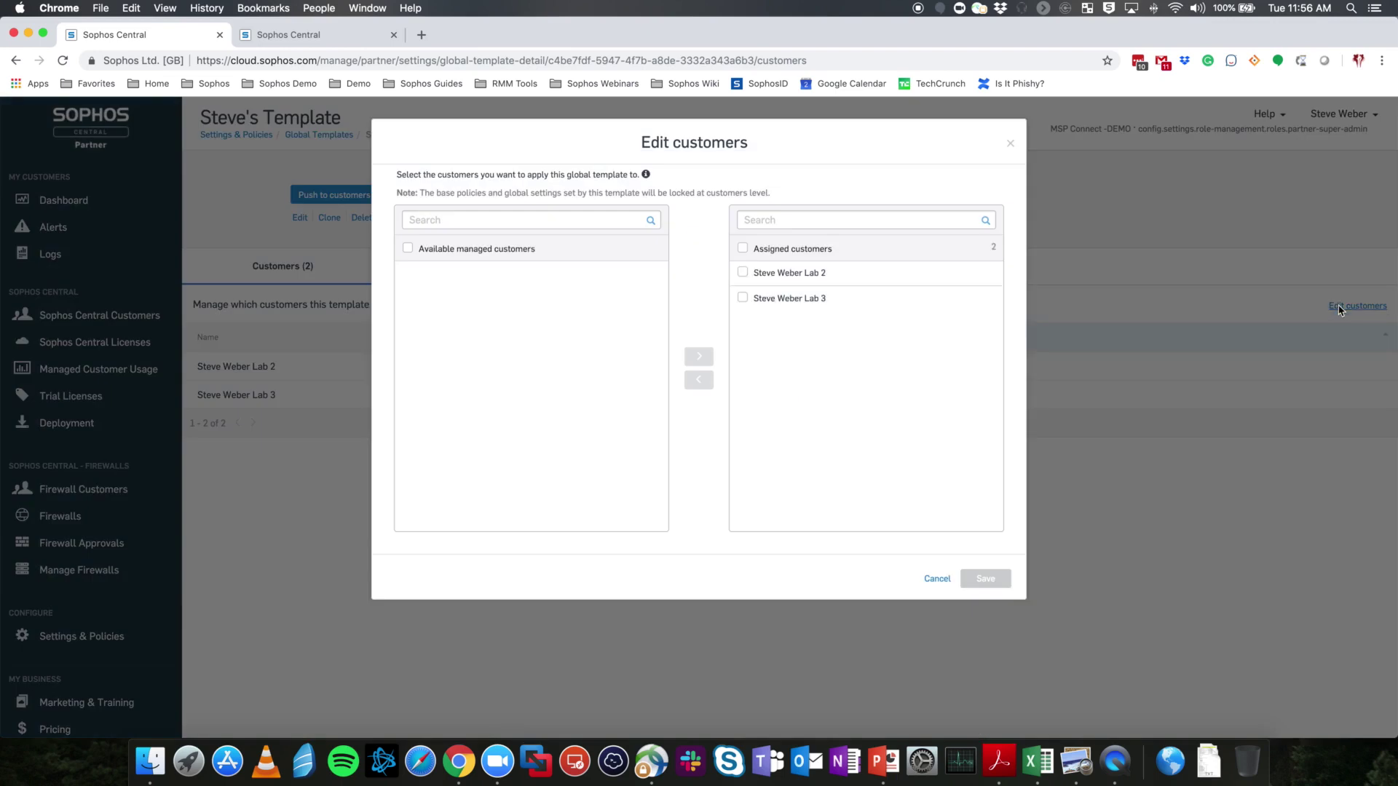
pyautogui.click(470, 222)
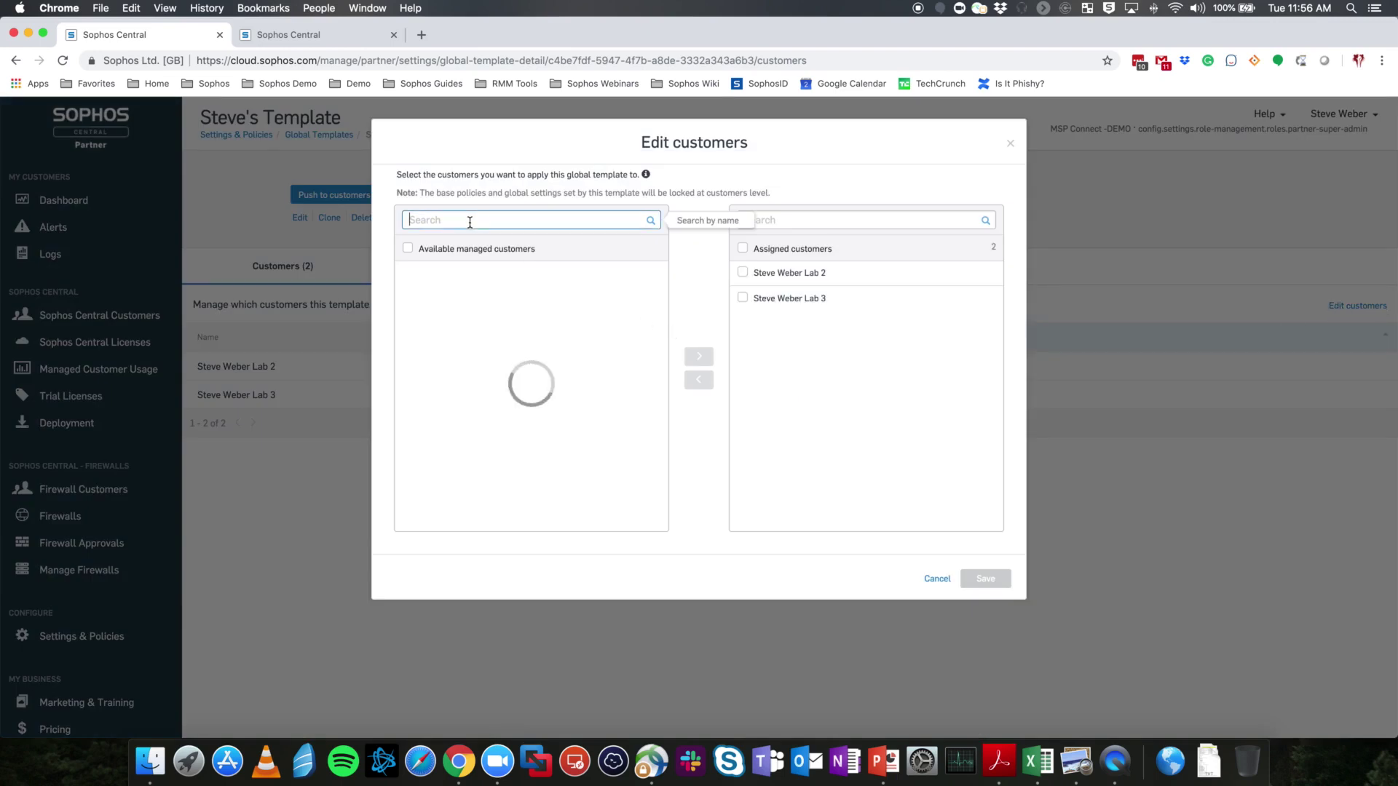
pyautogui.write('steve')
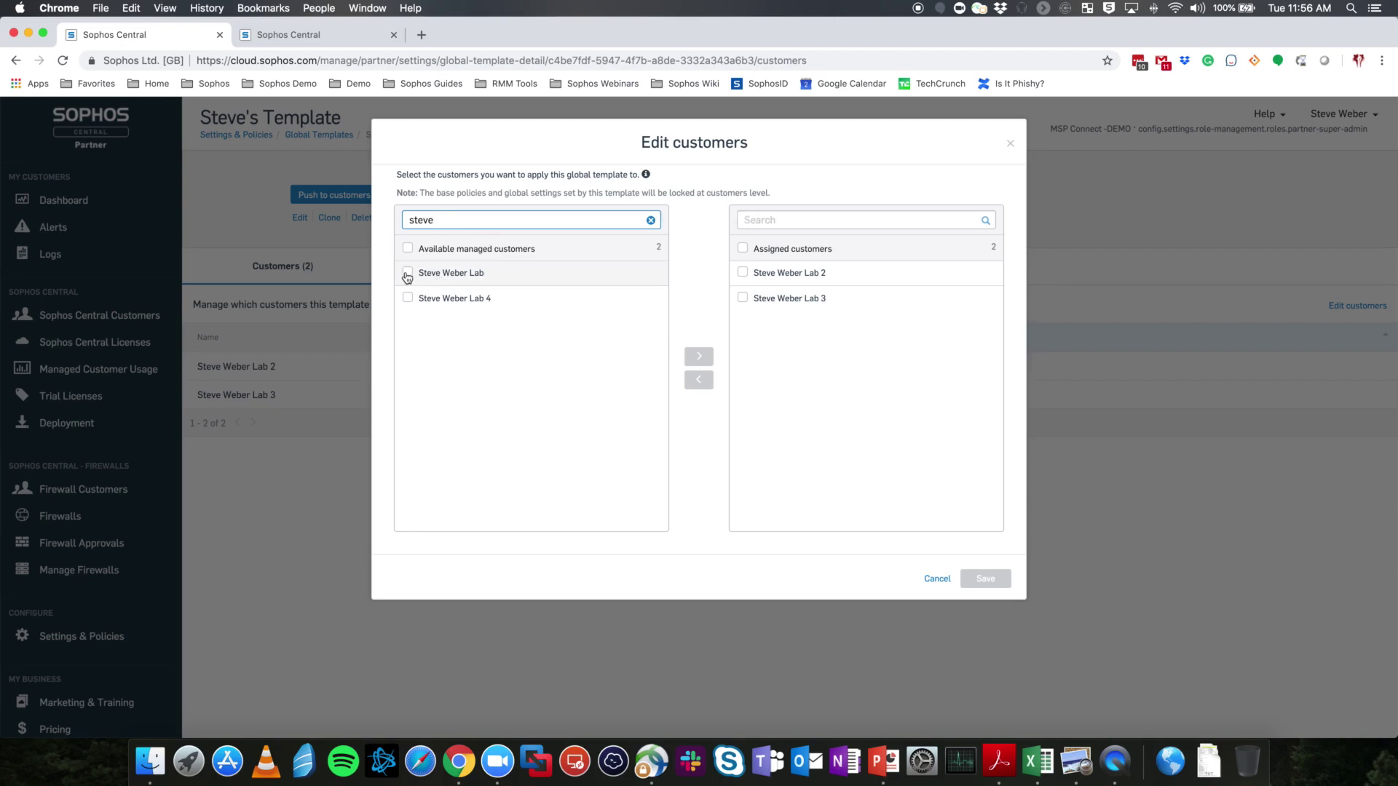
pyautogui.click(407, 273)
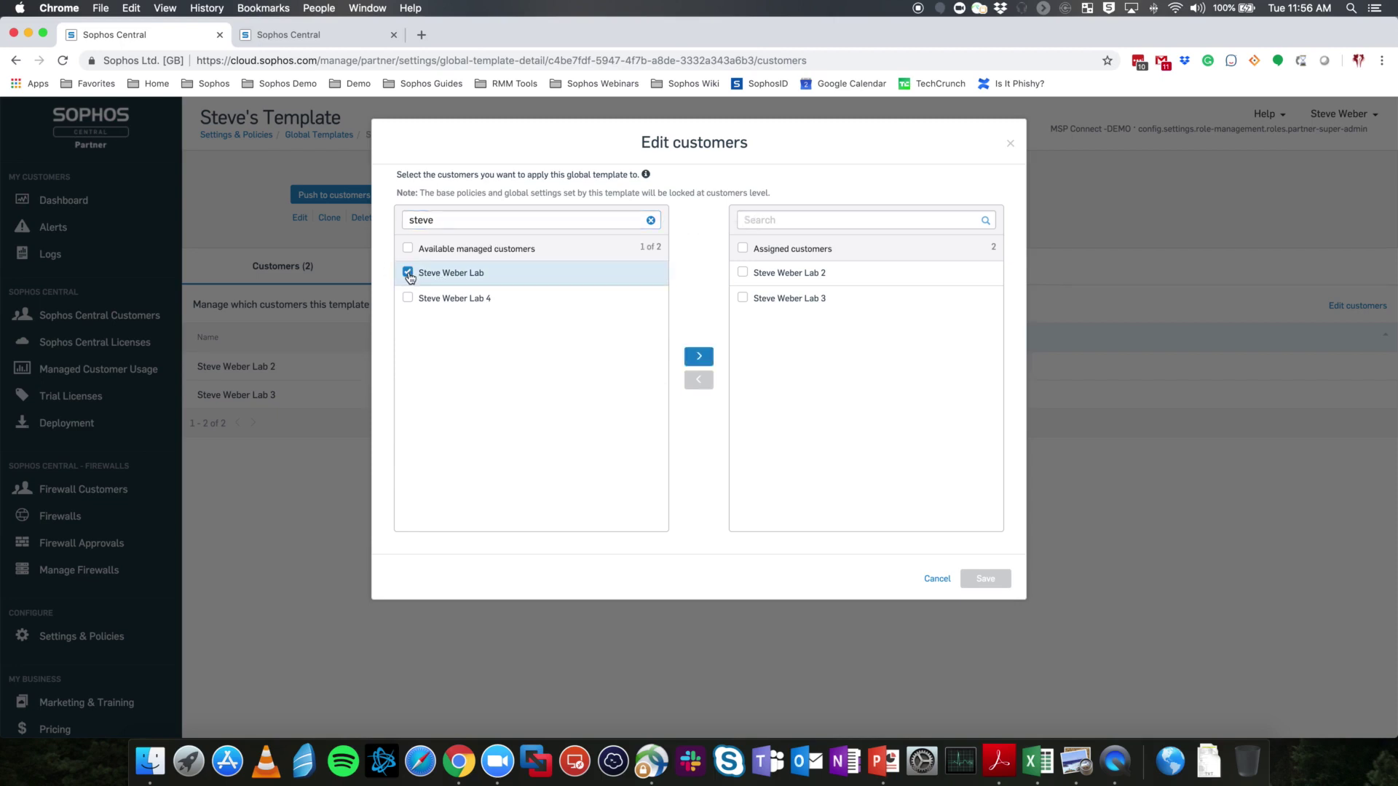
pyautogui.click(699, 357)
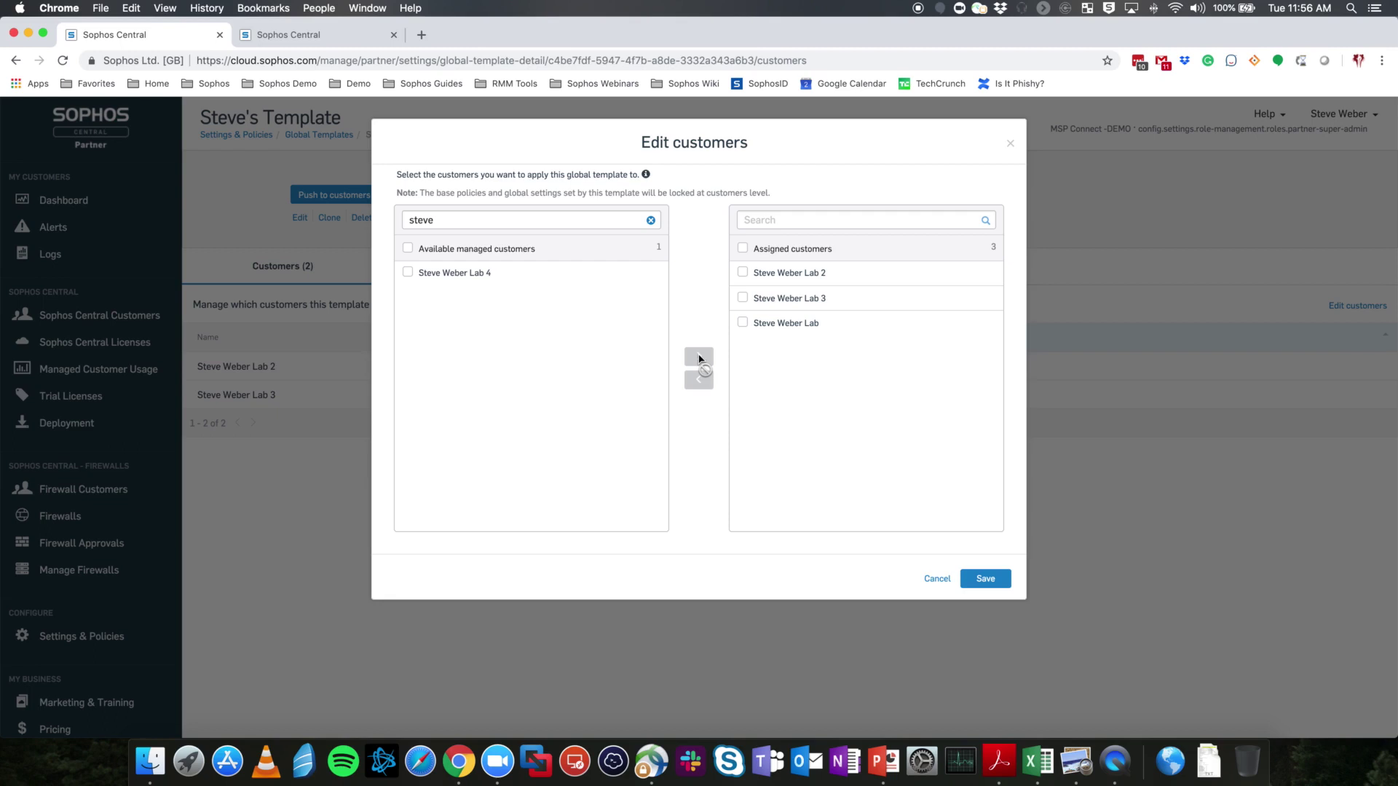
pyautogui.click(1000, 580)
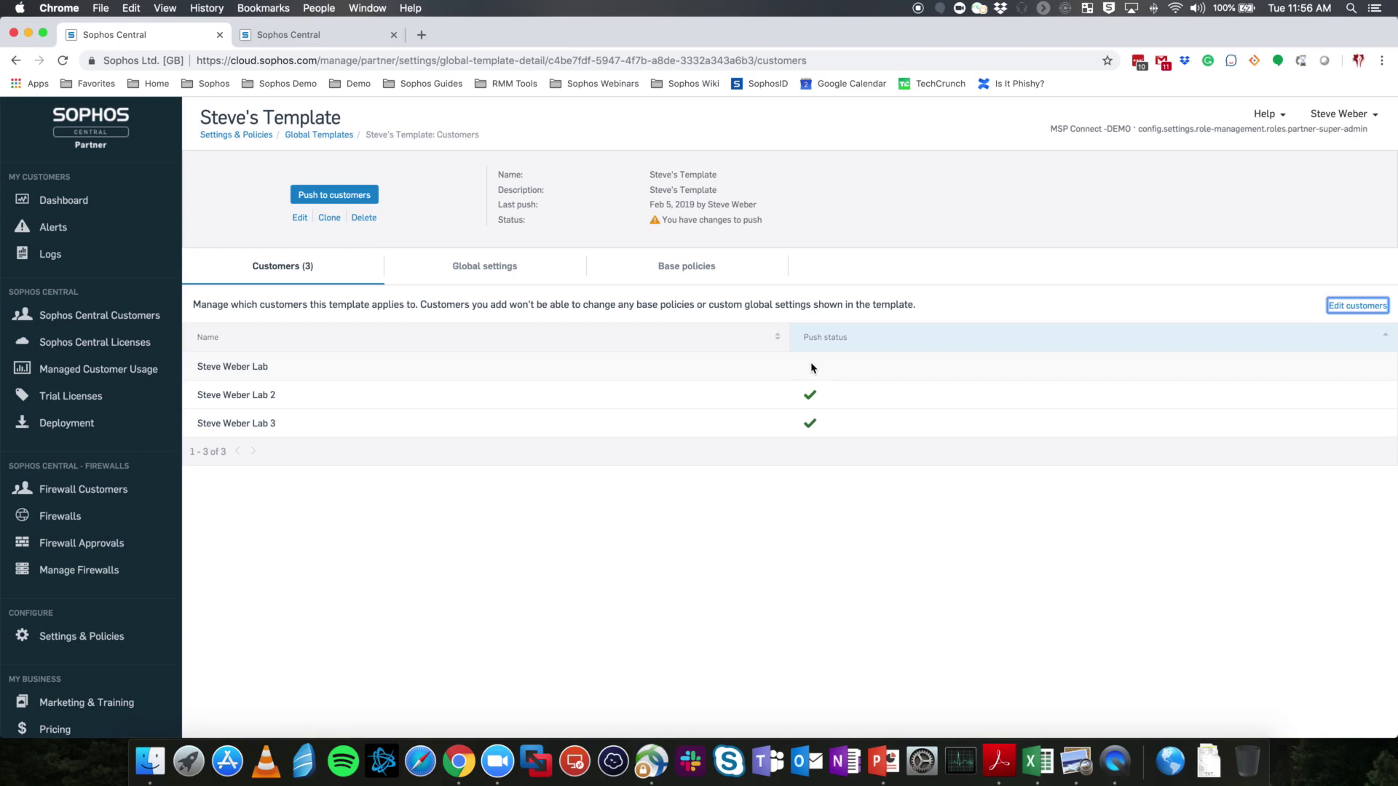
# Push all template changes to the assigned customers and reload the page to update the push status.
pyautogui.click(330, 197)
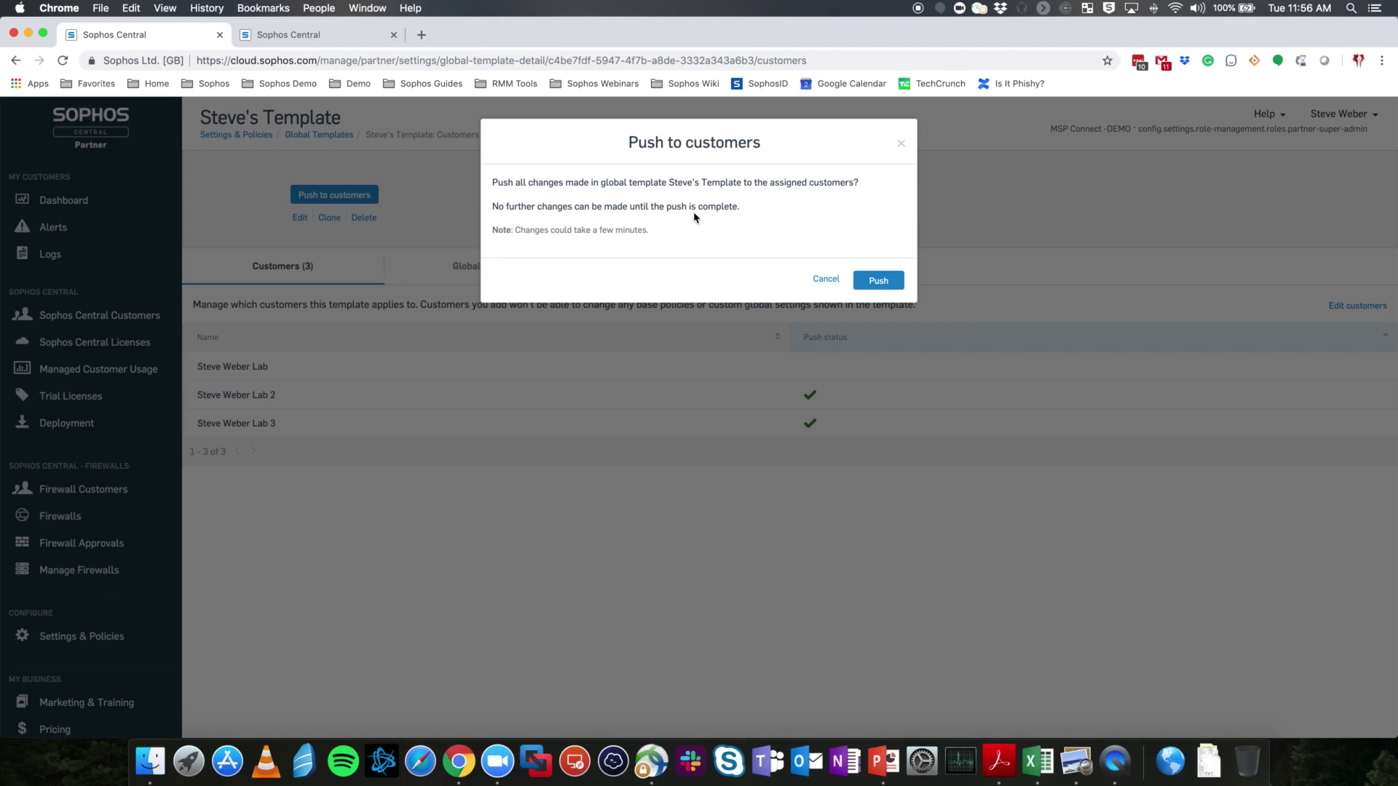
pyautogui.click(876, 284)
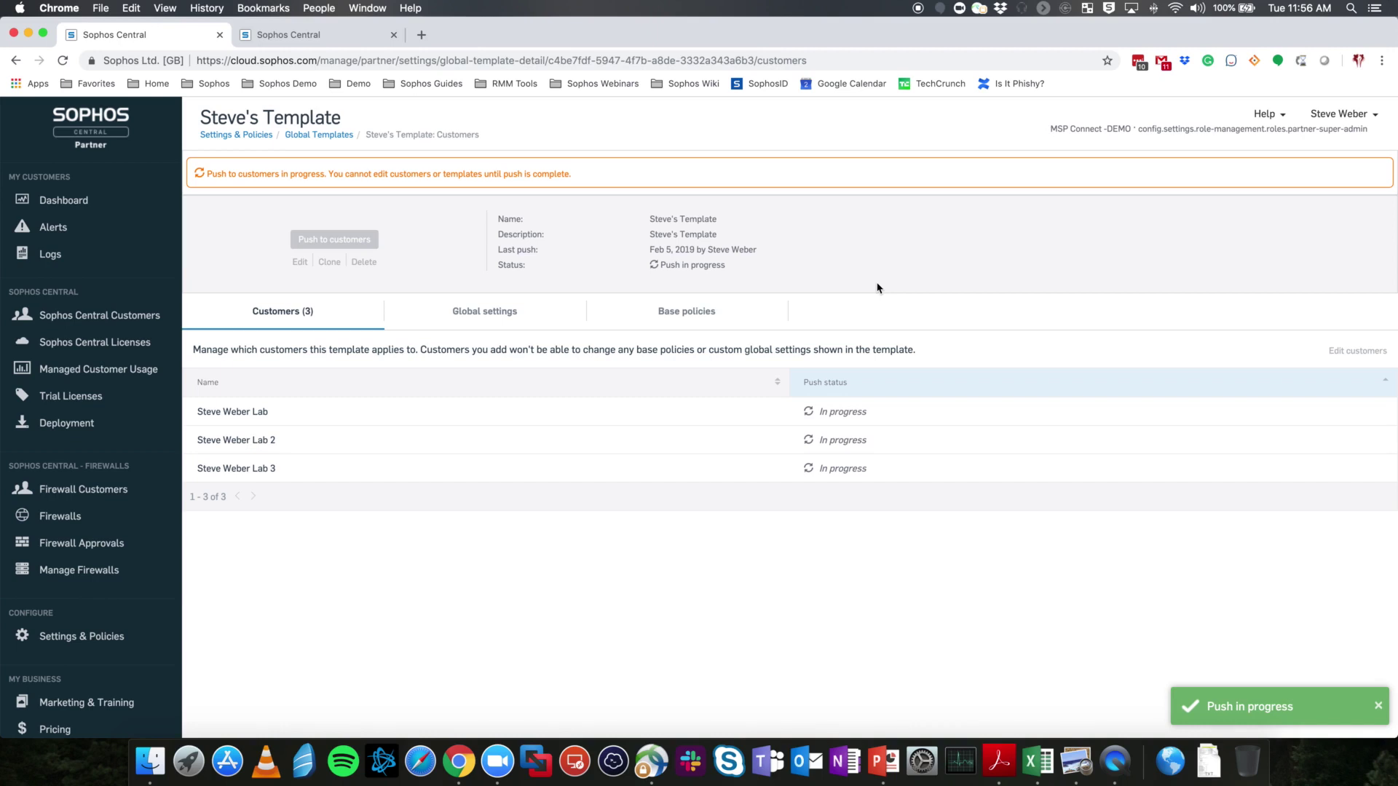
pyautogui.click(63, 61)
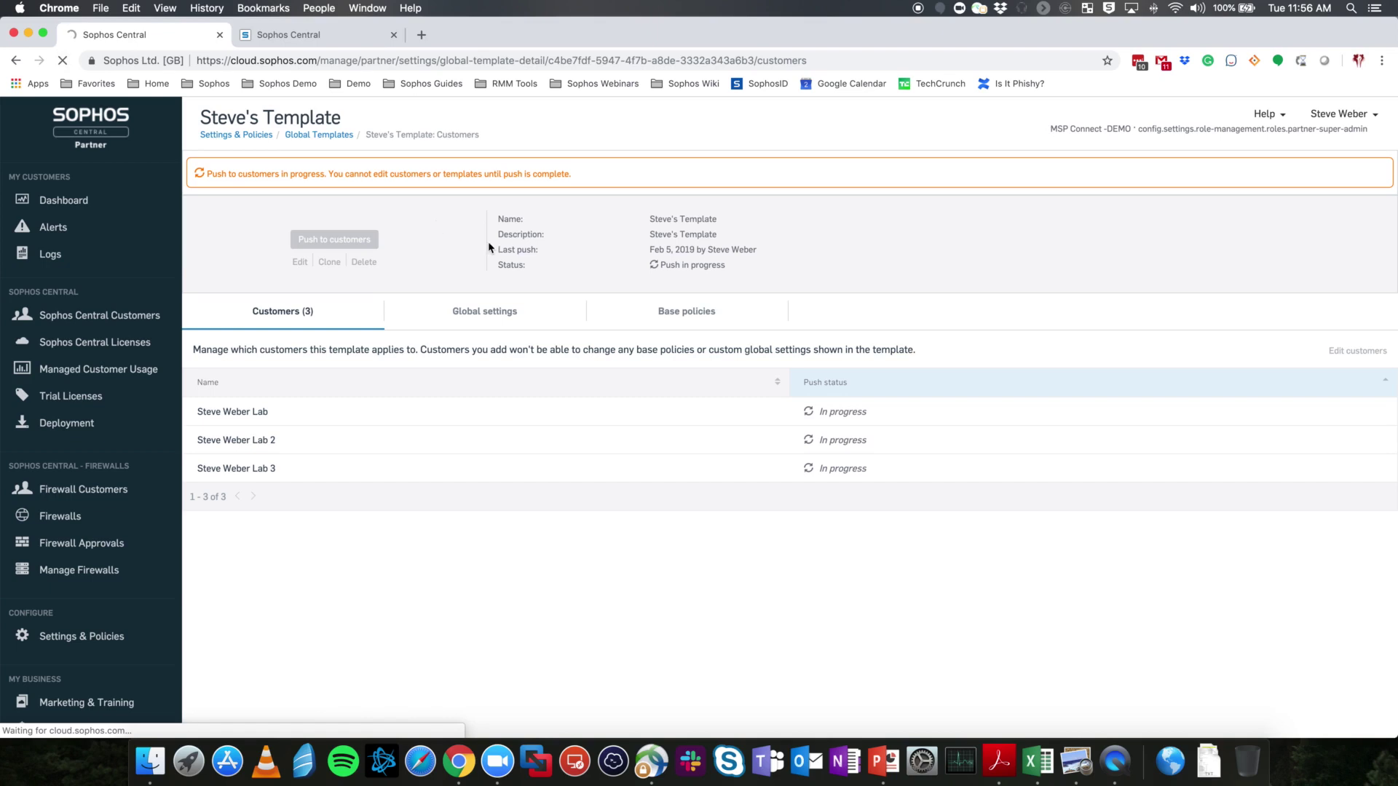
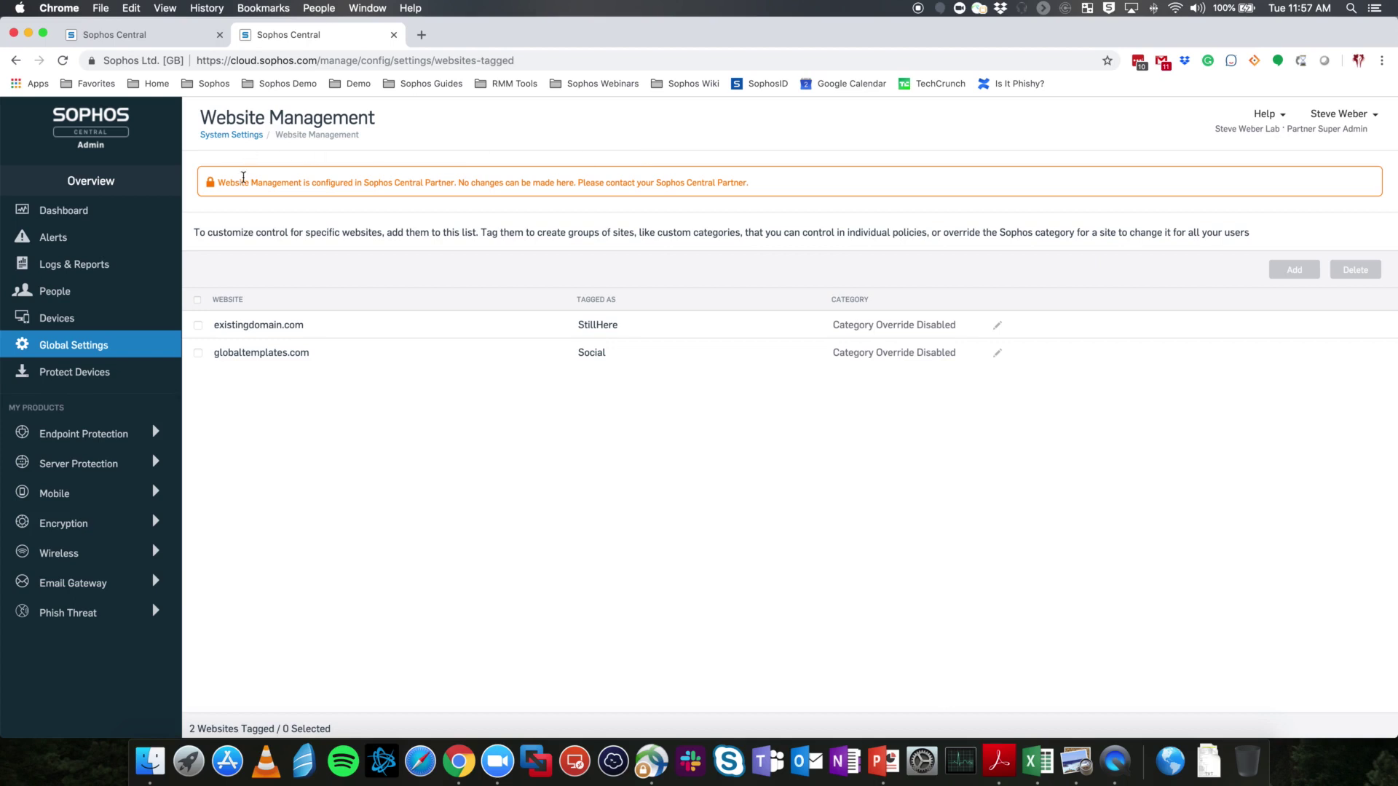
# Review Global Exclusions and Allowed Applications in the lab customer's Global Settings.
pyautogui.click(102, 348)
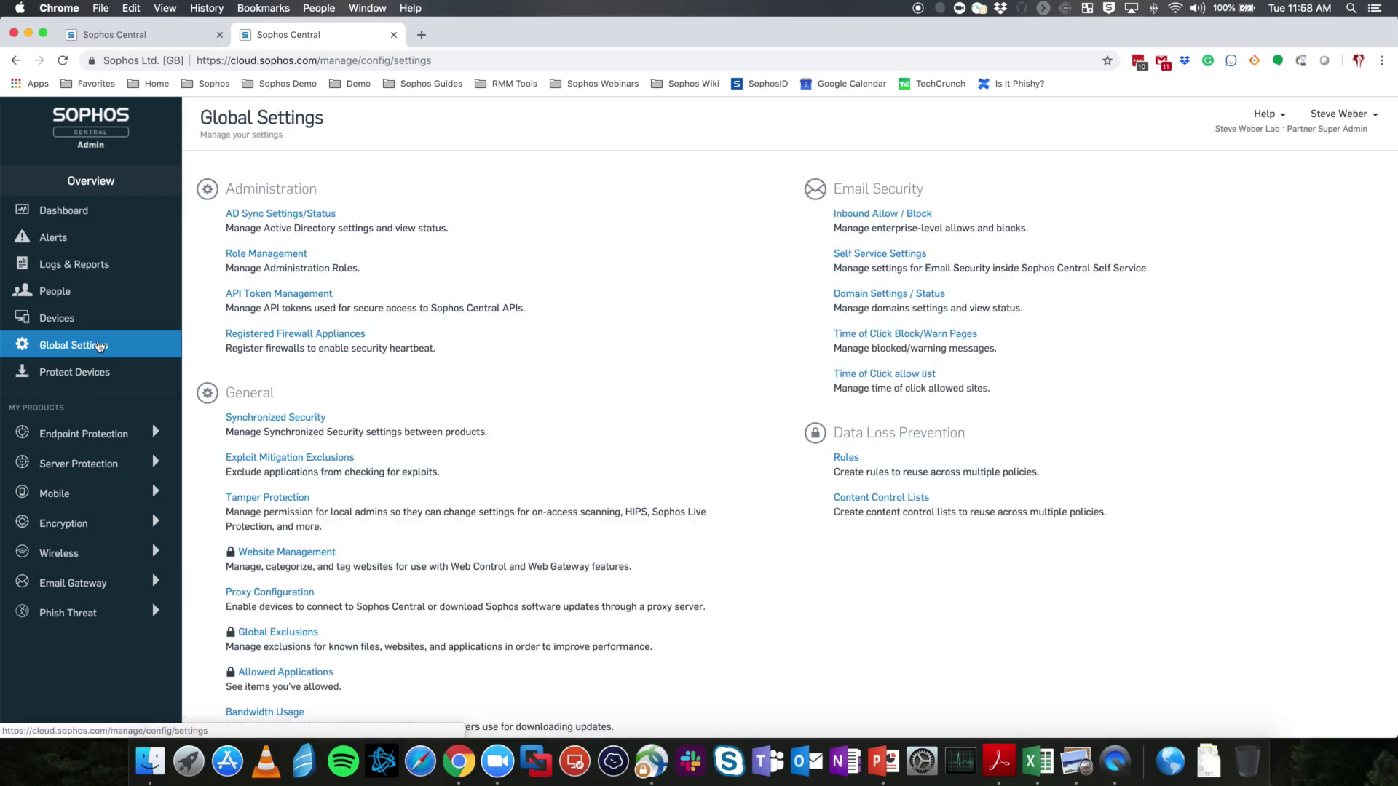
pyautogui.click(274, 635)
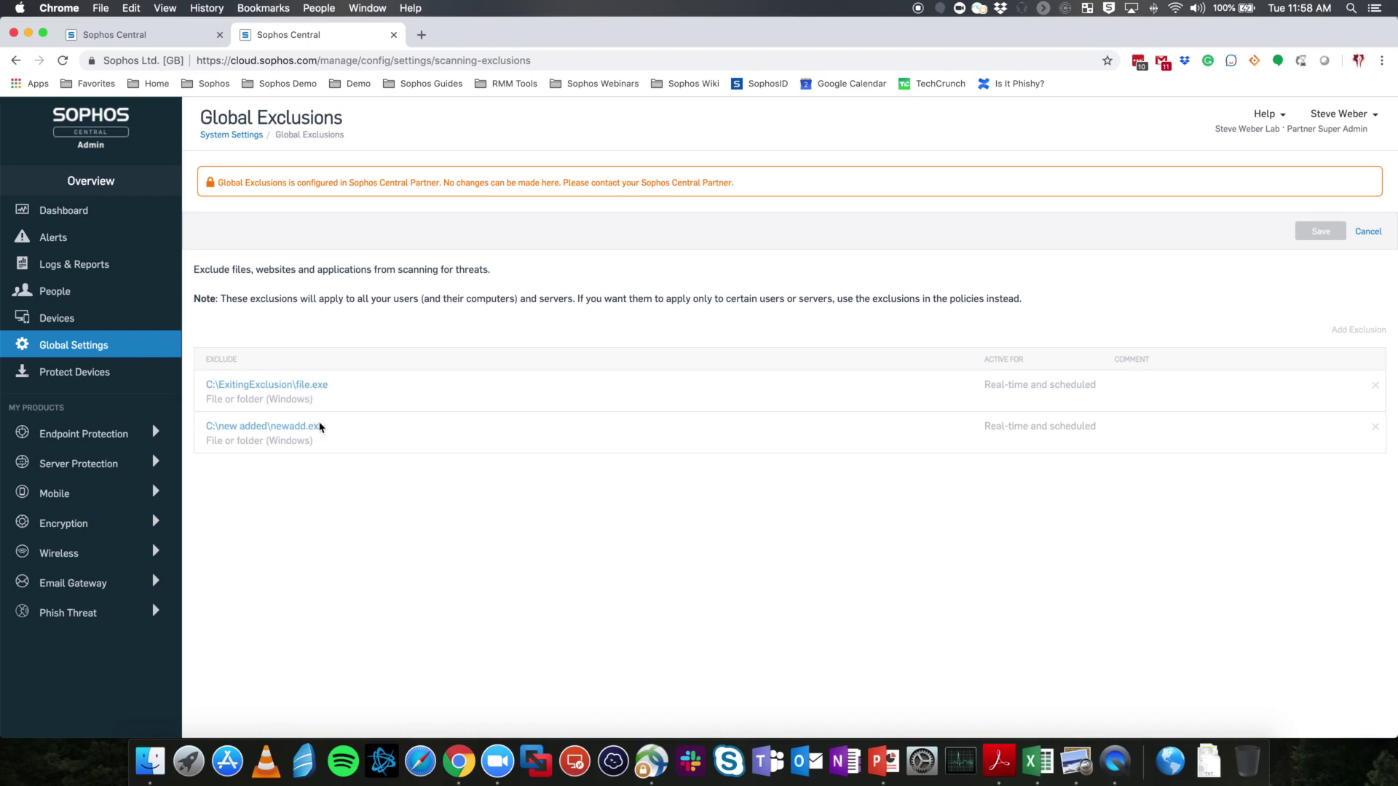
pyautogui.click(92, 353)
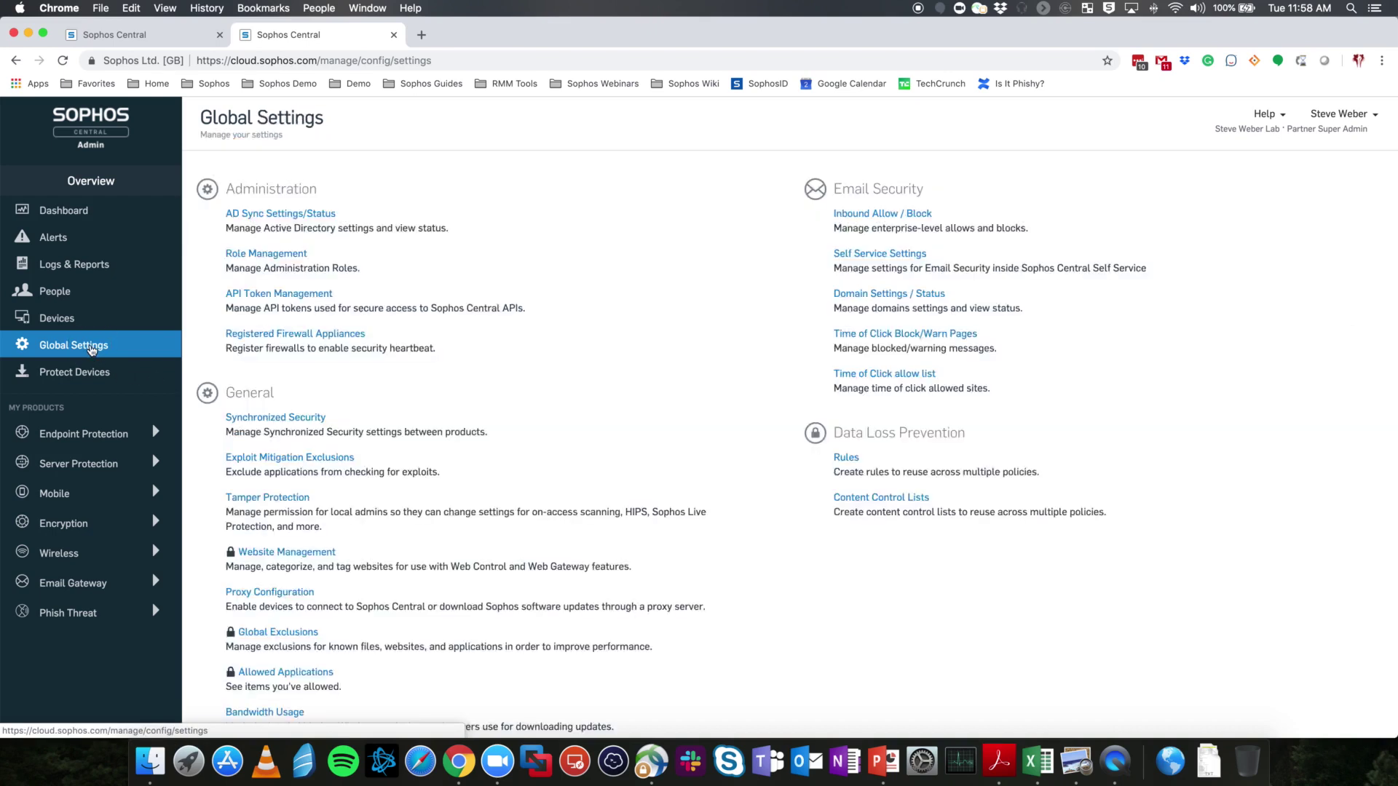
pyautogui.click(275, 675)
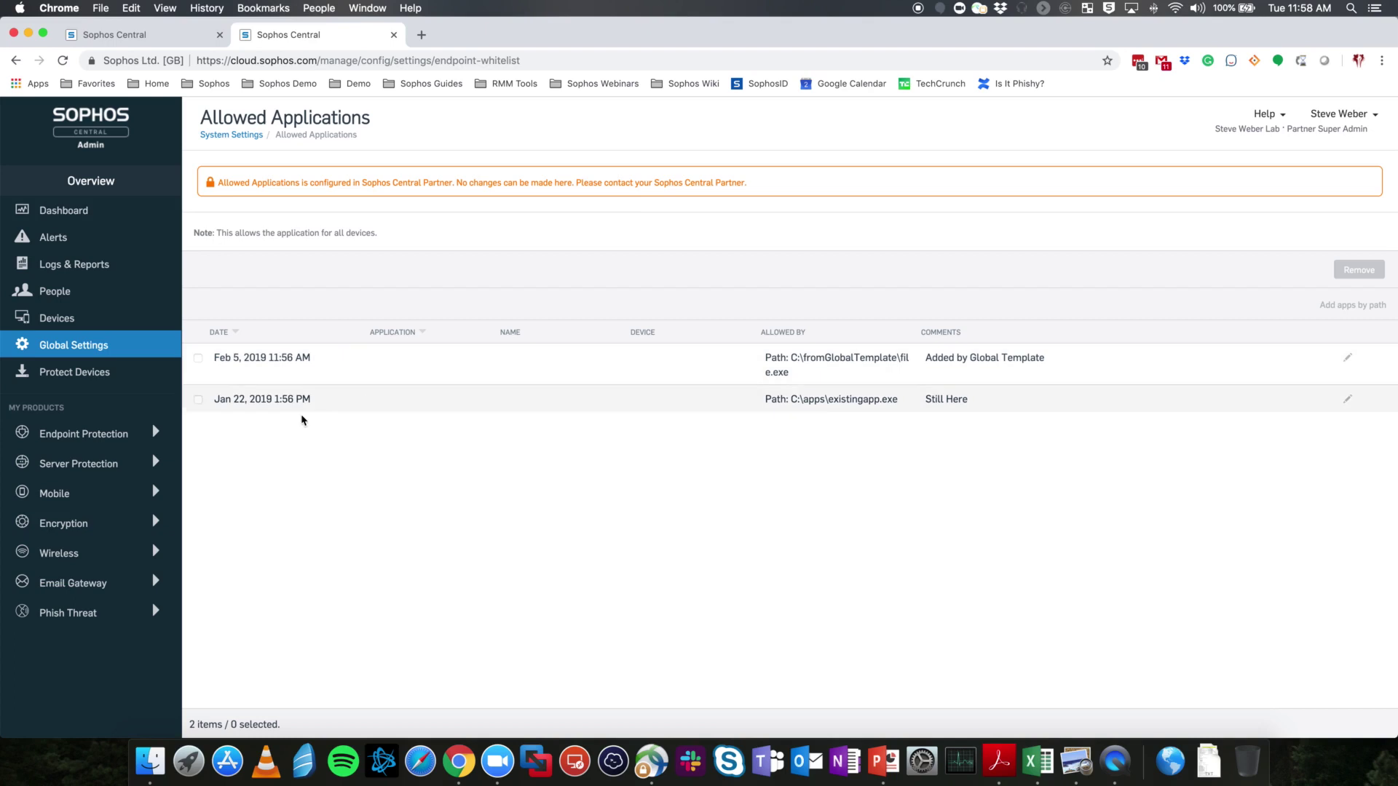
# Examine the customer's Endpoint Protection policy list for base policies locked at partner level.
pyautogui.click(91, 435)
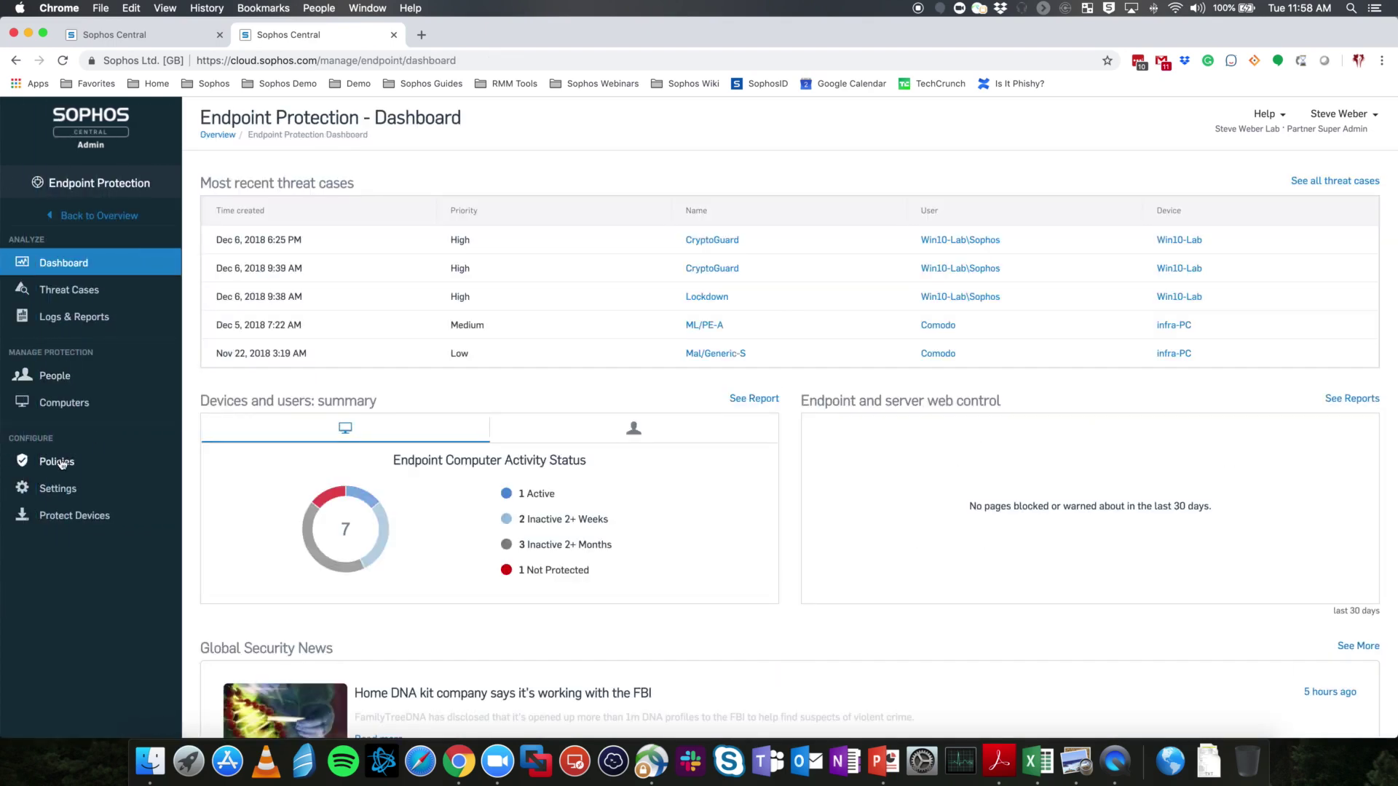
pyautogui.click(63, 459)
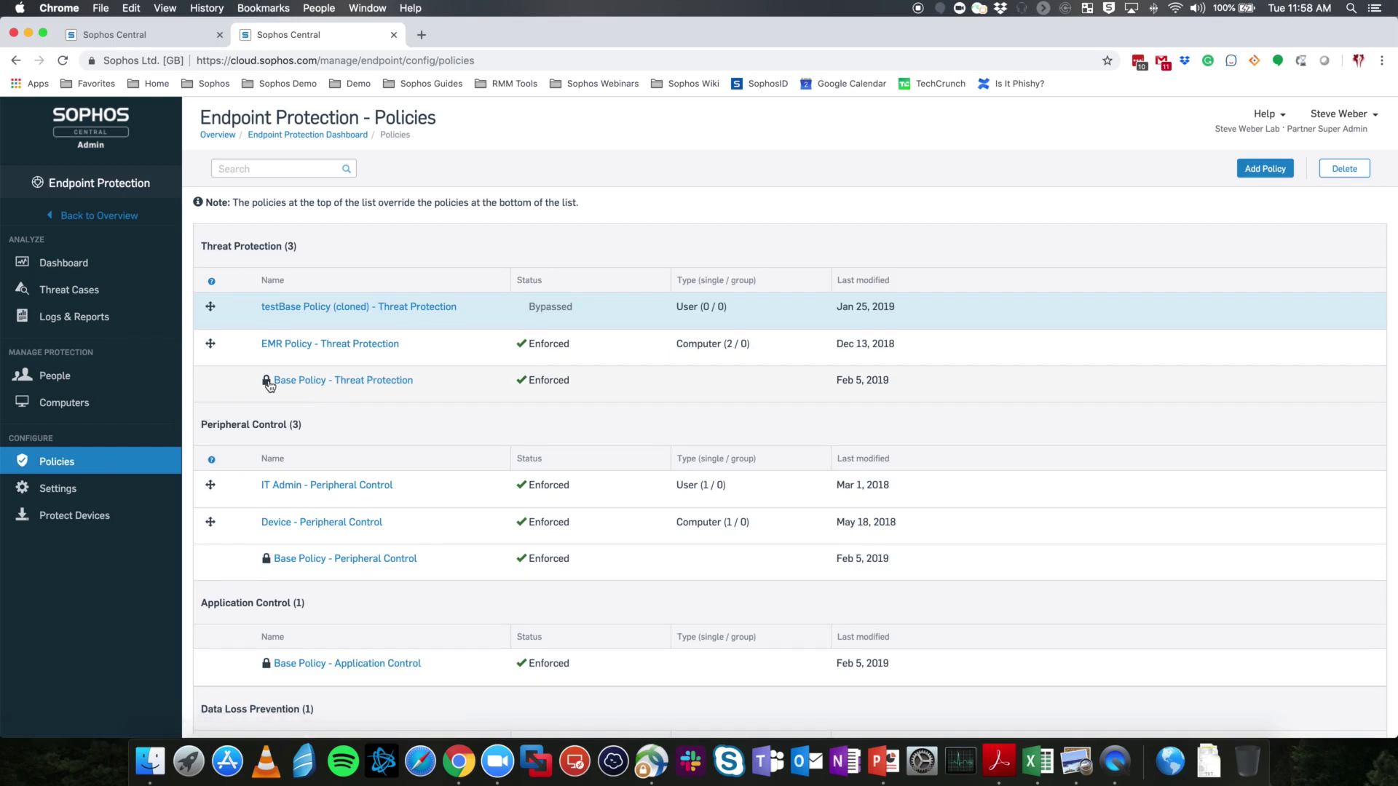
pyautogui.moveTo(266, 386)
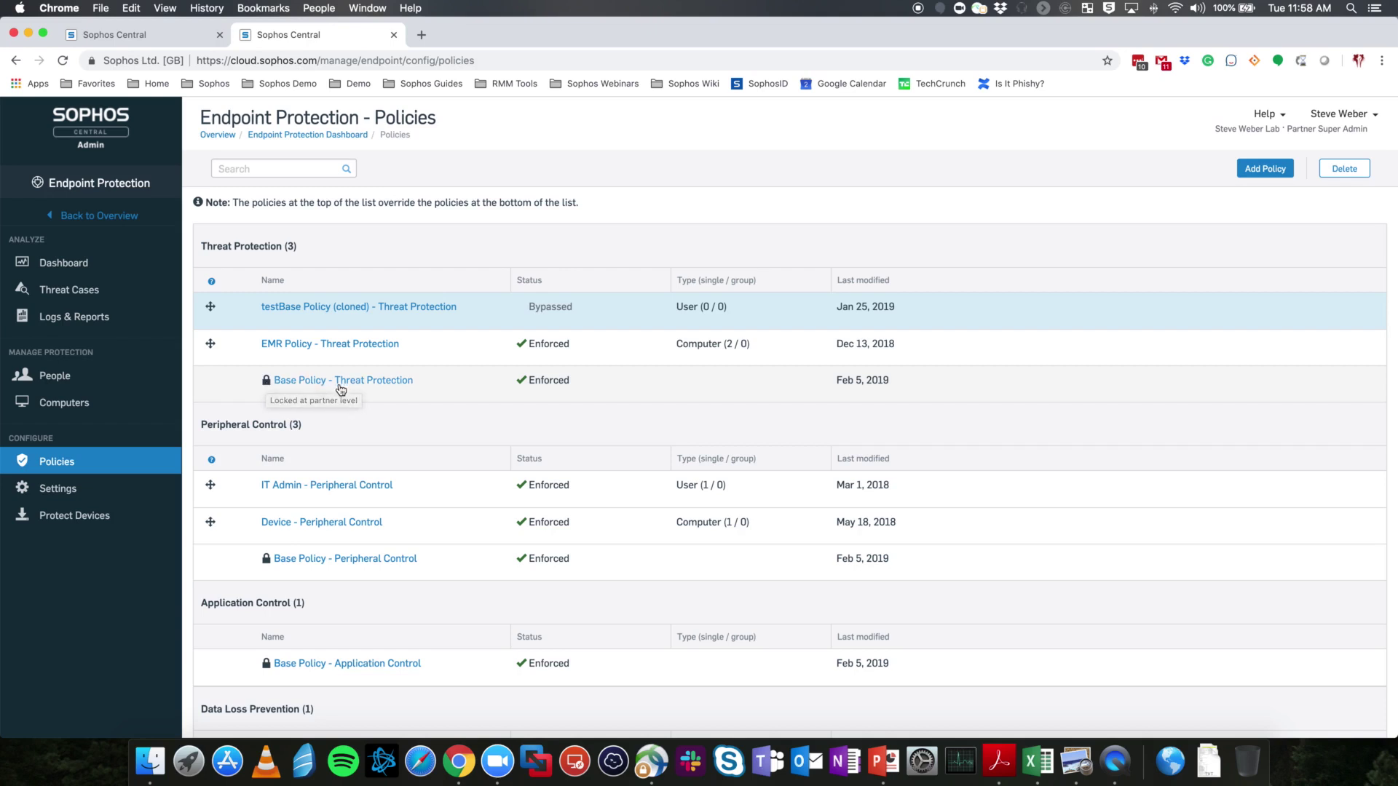
pyautogui.scroll(-5, 289, 567)
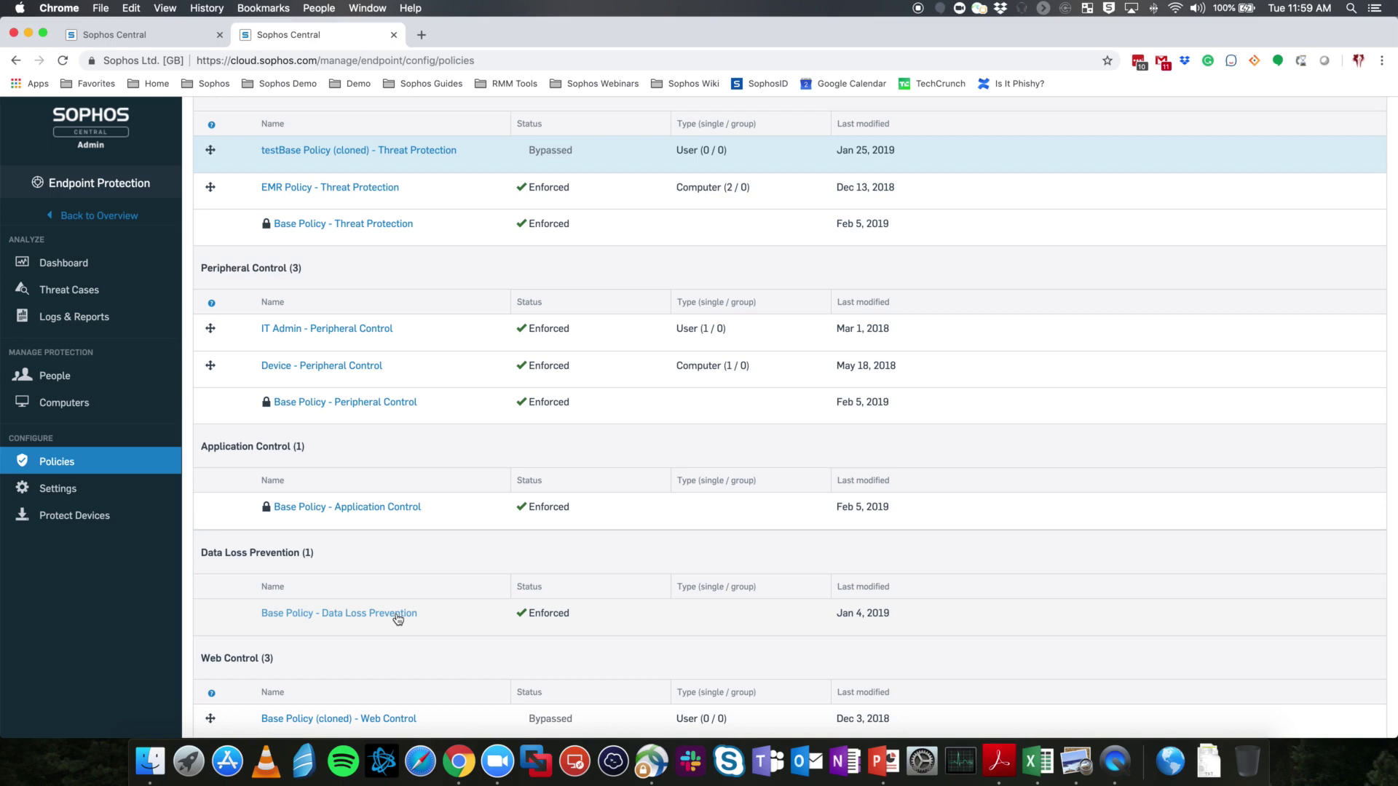
pyautogui.scroll(-3, 398, 619)
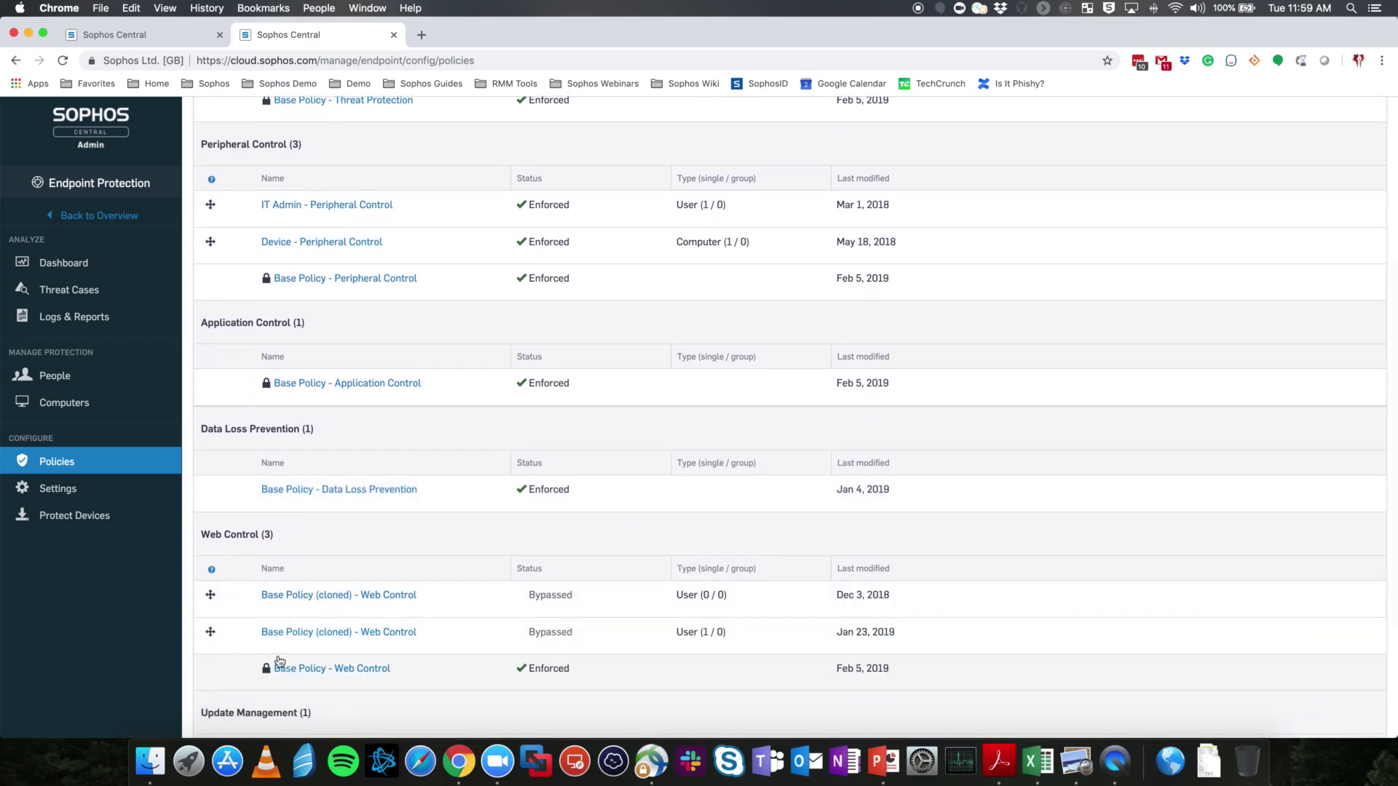
pyautogui.scroll(2, 515, 395)
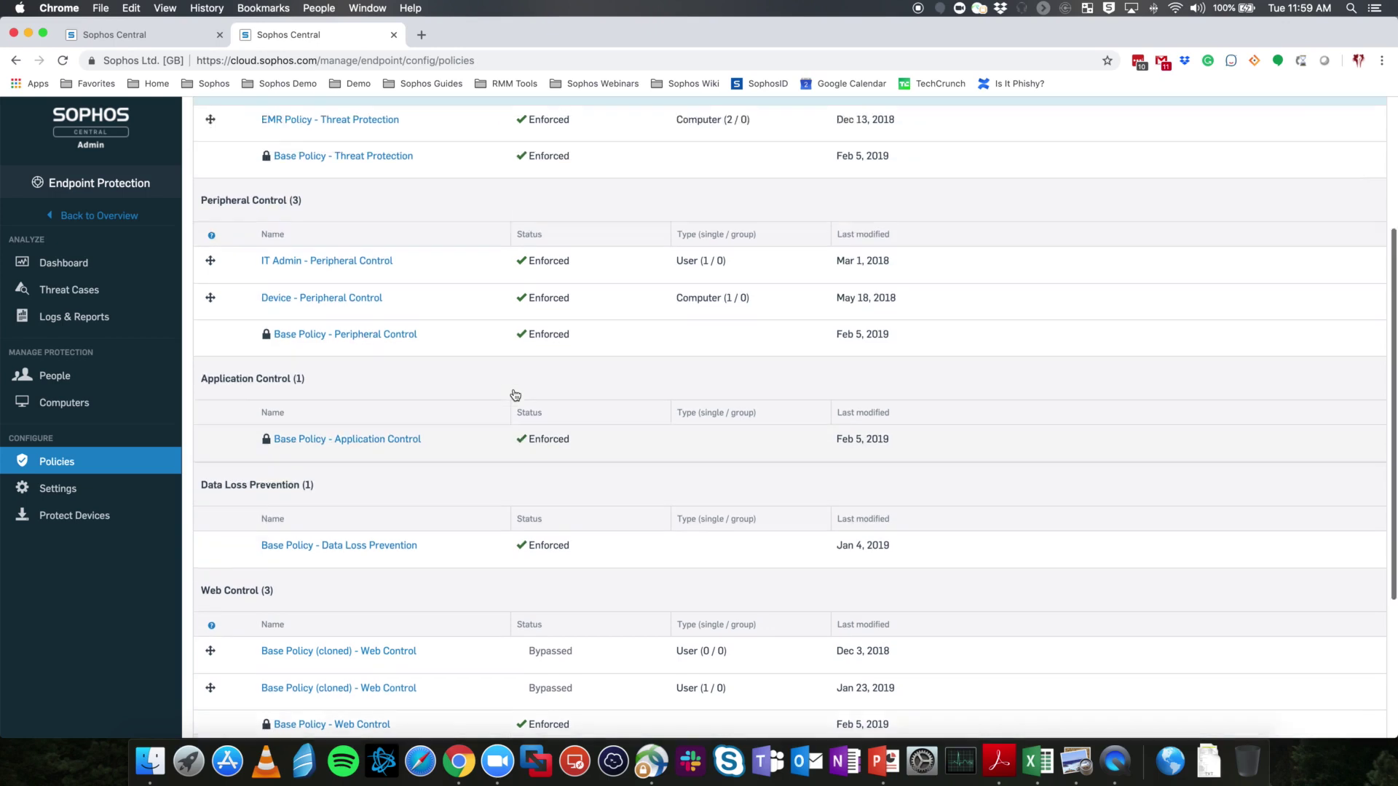
pyautogui.scroll(5, 515, 396)
# Inspect the settings of "Base Policy - Threat Protection", including scheduled scanning and the global and policy exclusions.
pyautogui.click(349, 381)
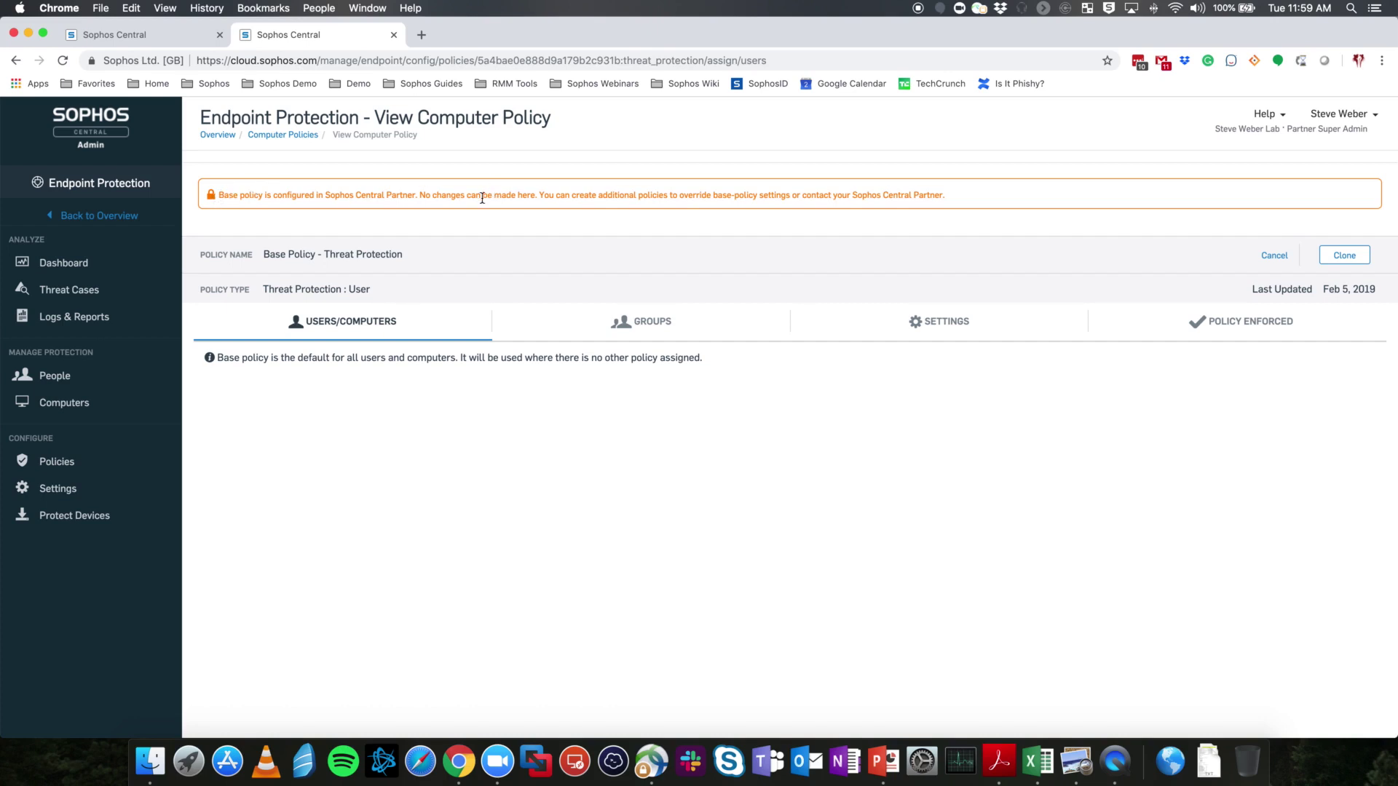
pyautogui.click(933, 323)
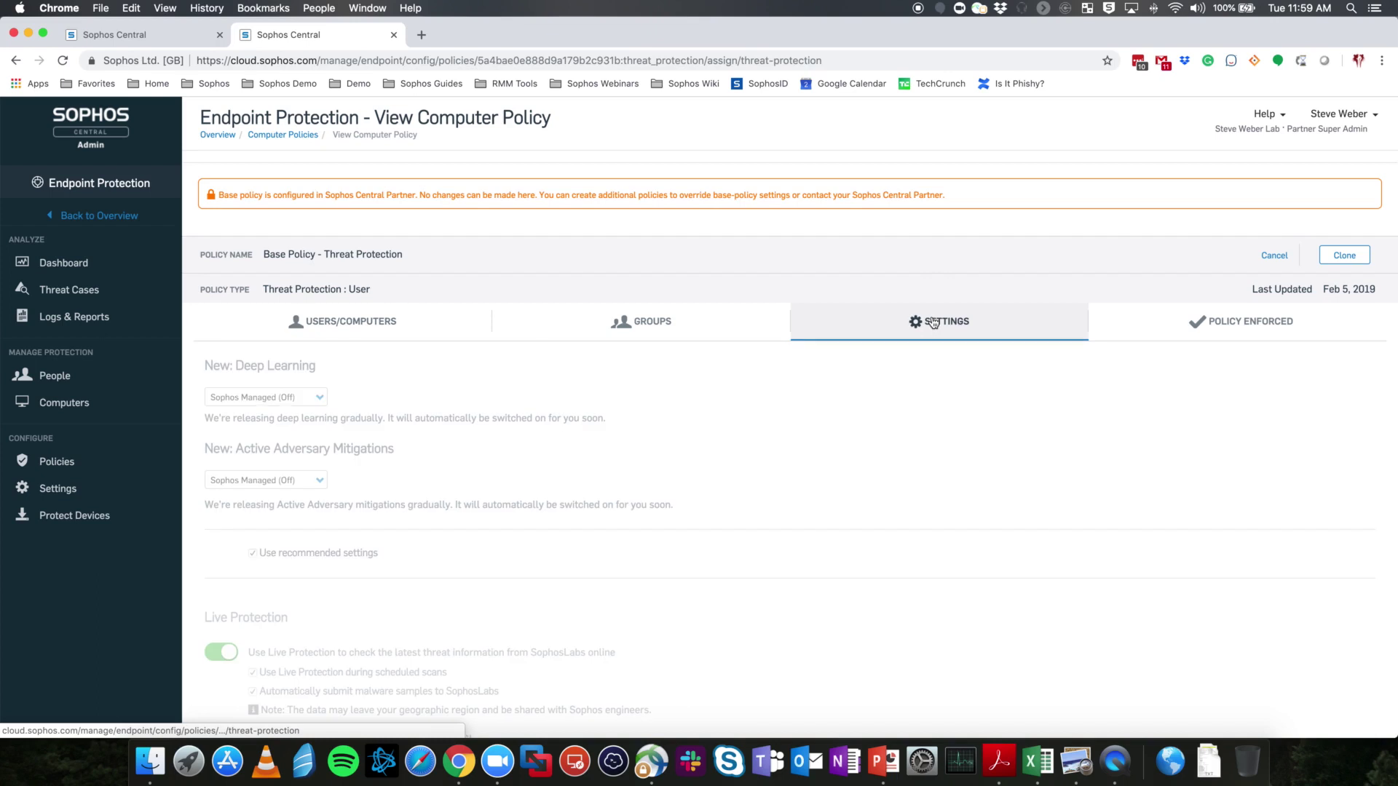
pyautogui.scroll(-1, 426, 541)
pyautogui.scroll(-15, 424, 541)
pyautogui.scroll(-10, 424, 541)
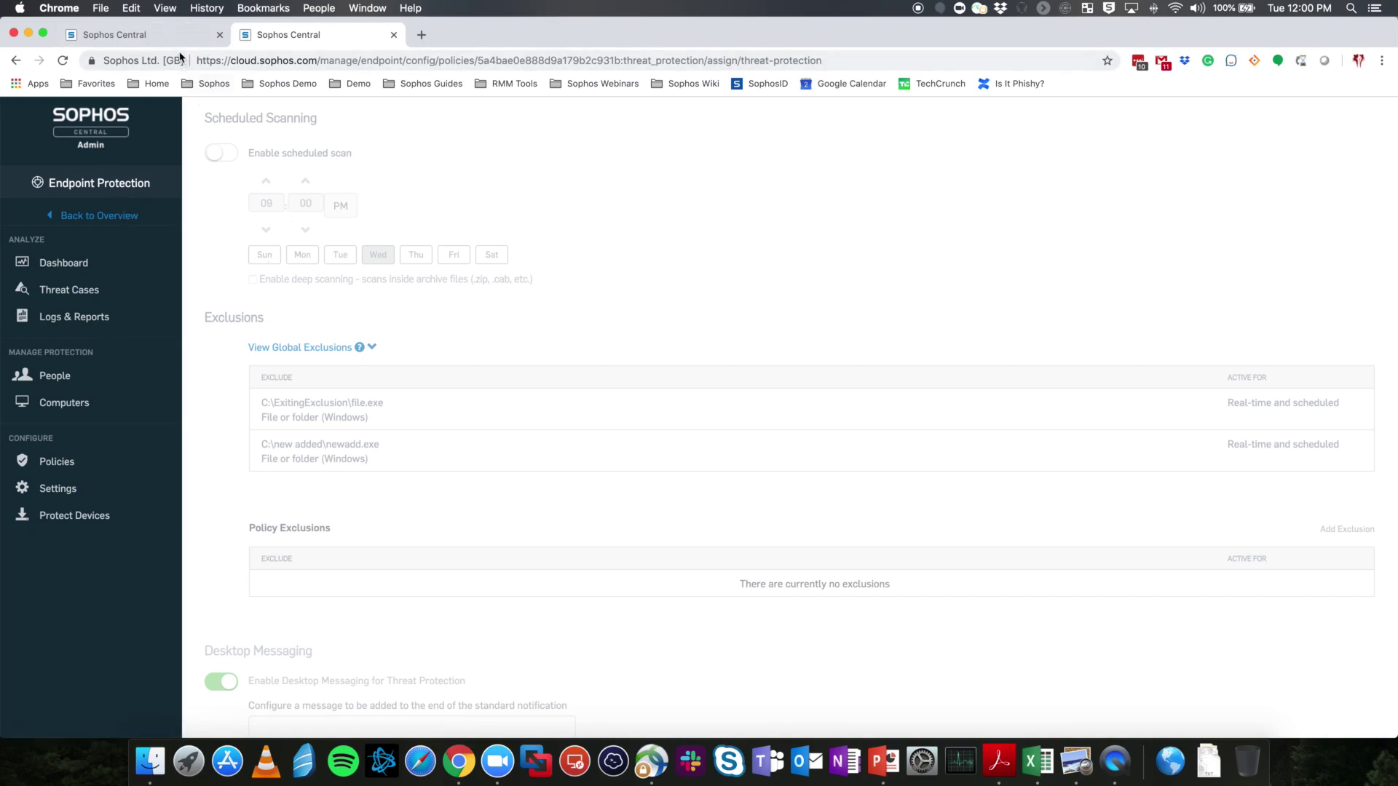
# Return to the template in the partner console and unassign the unnumbered lab customer, confirming the removal.
pyautogui.click(169, 30)
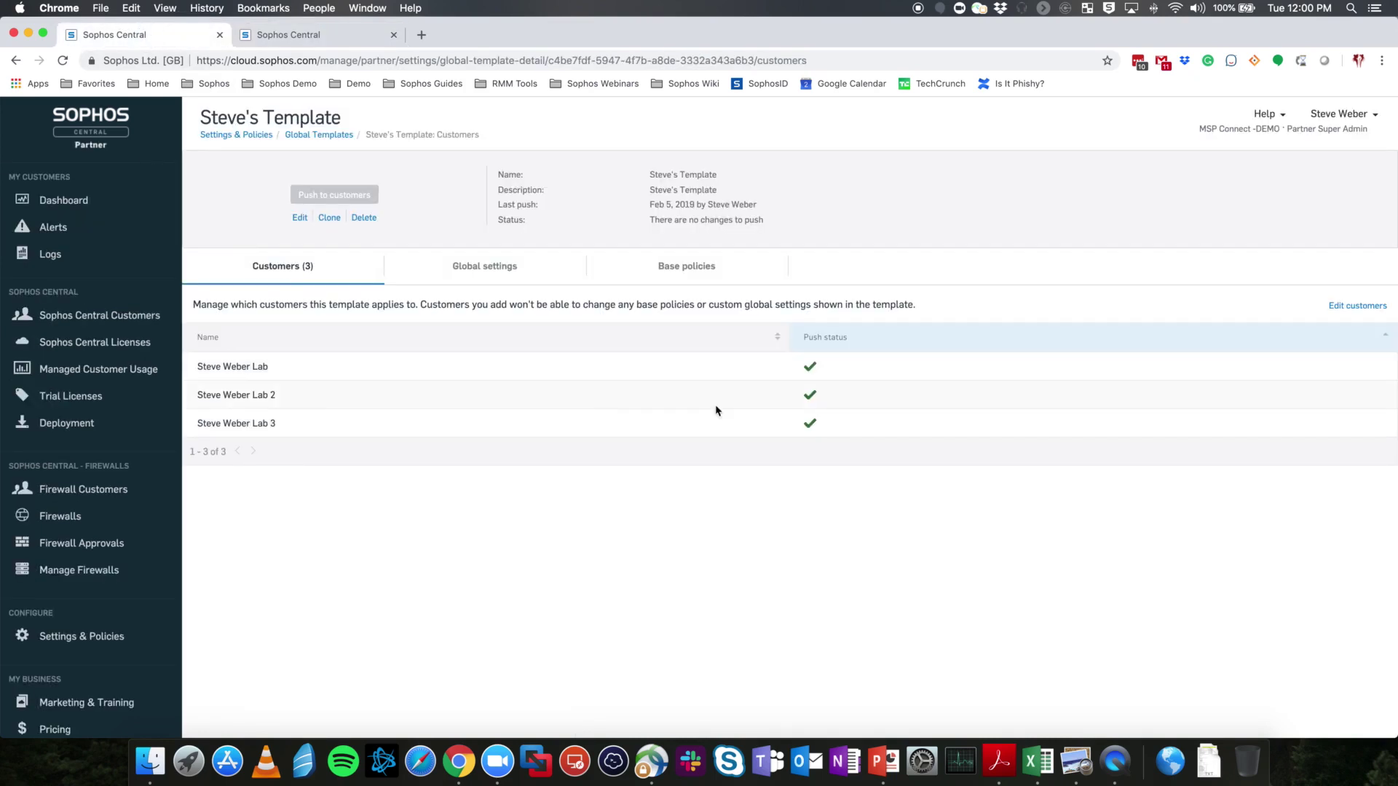
pyautogui.click(1349, 309)
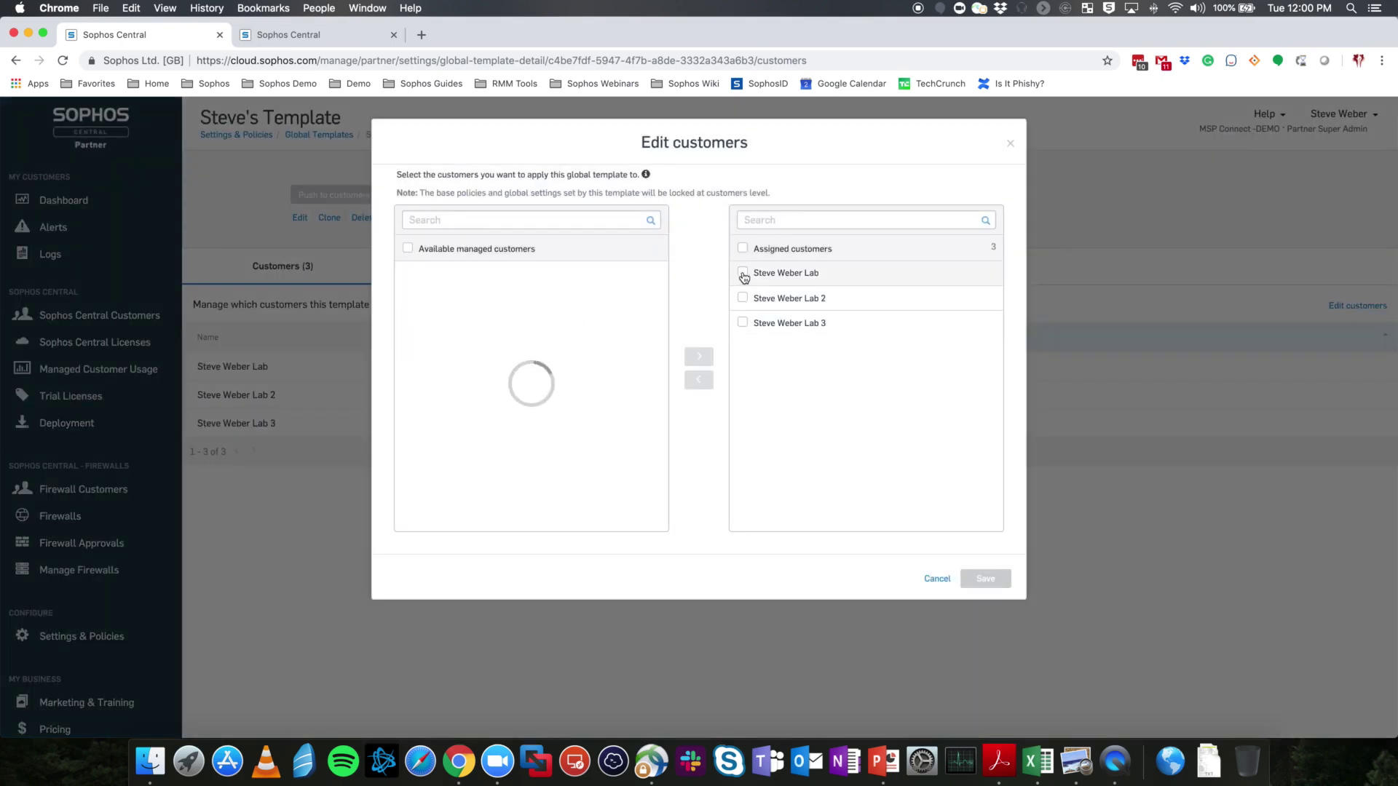
pyautogui.click(743, 274)
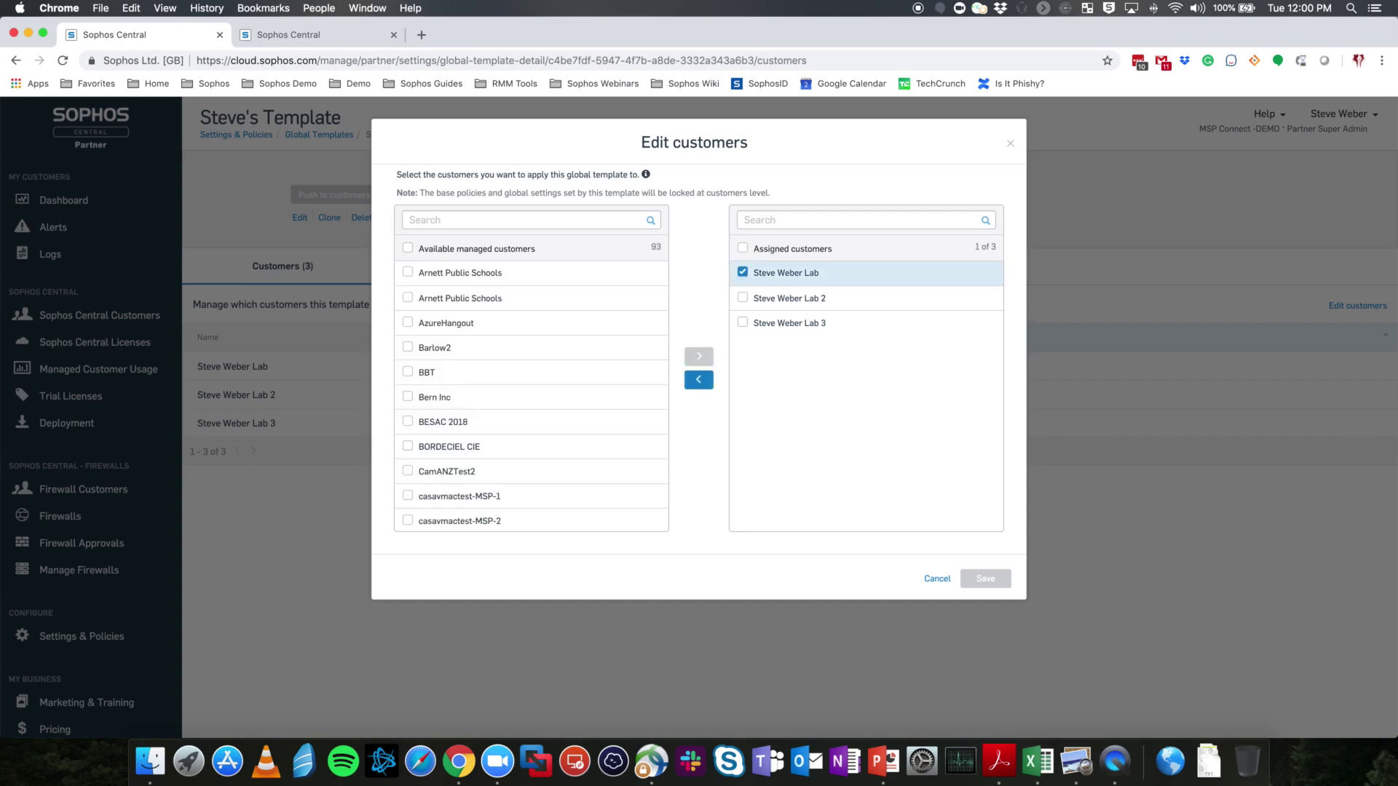
pyautogui.click(698, 380)
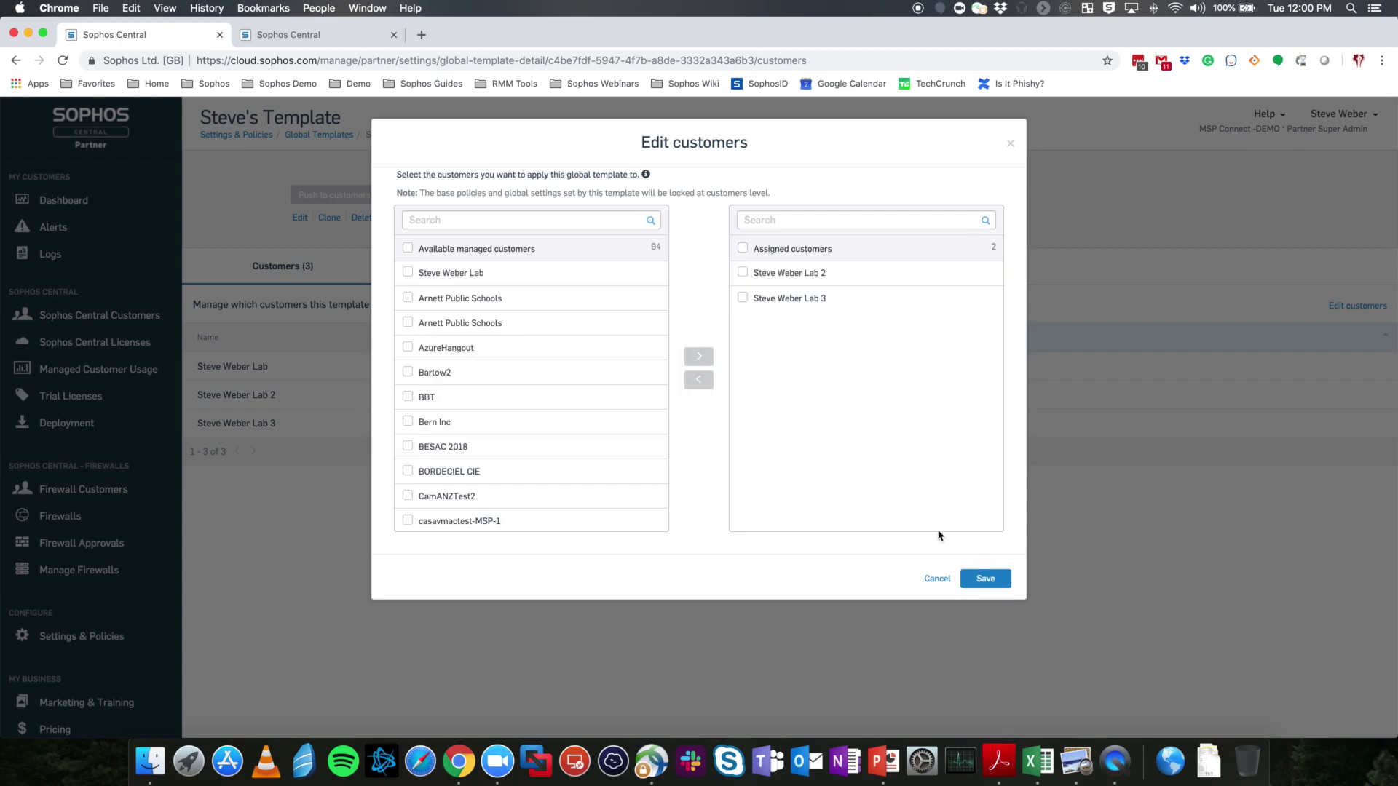
pyautogui.click(983, 579)
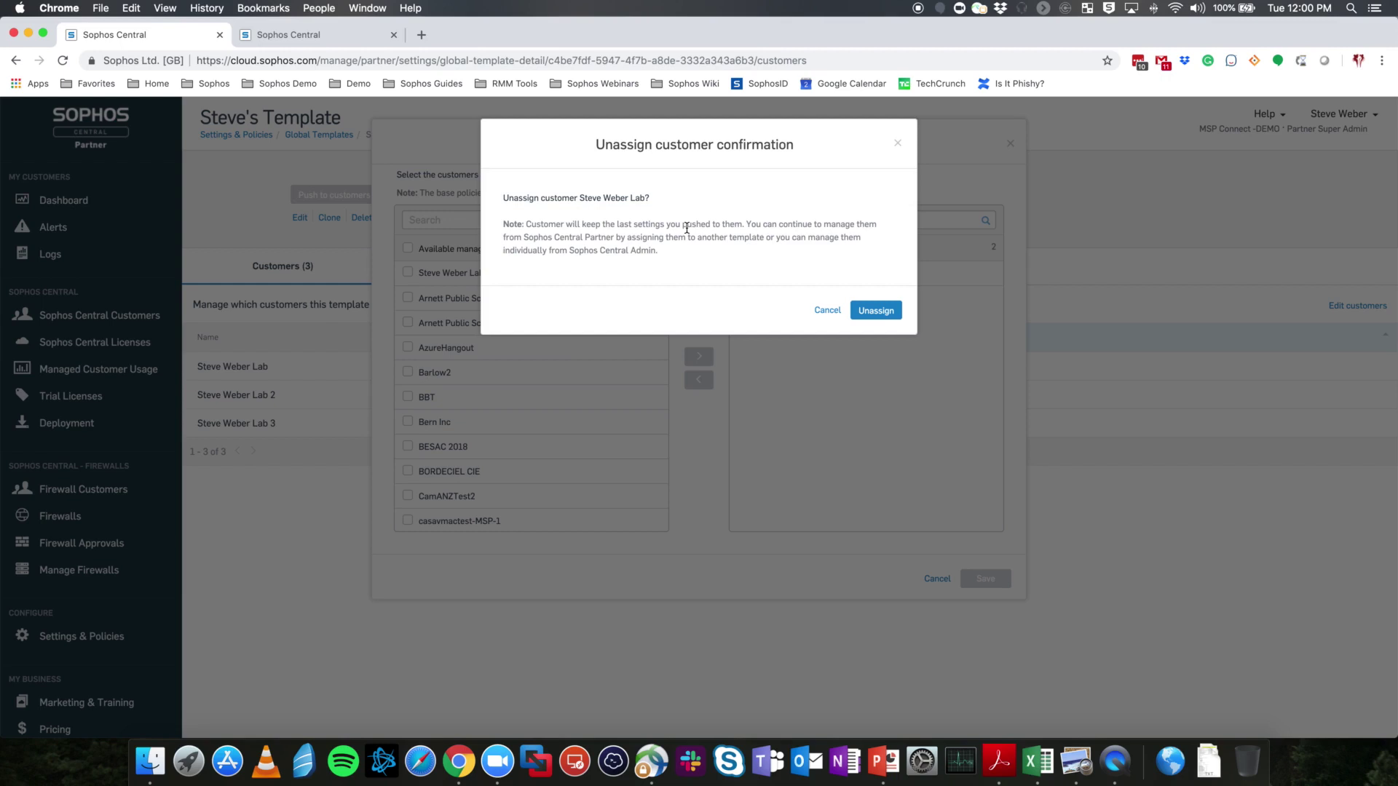
pyautogui.click(874, 312)
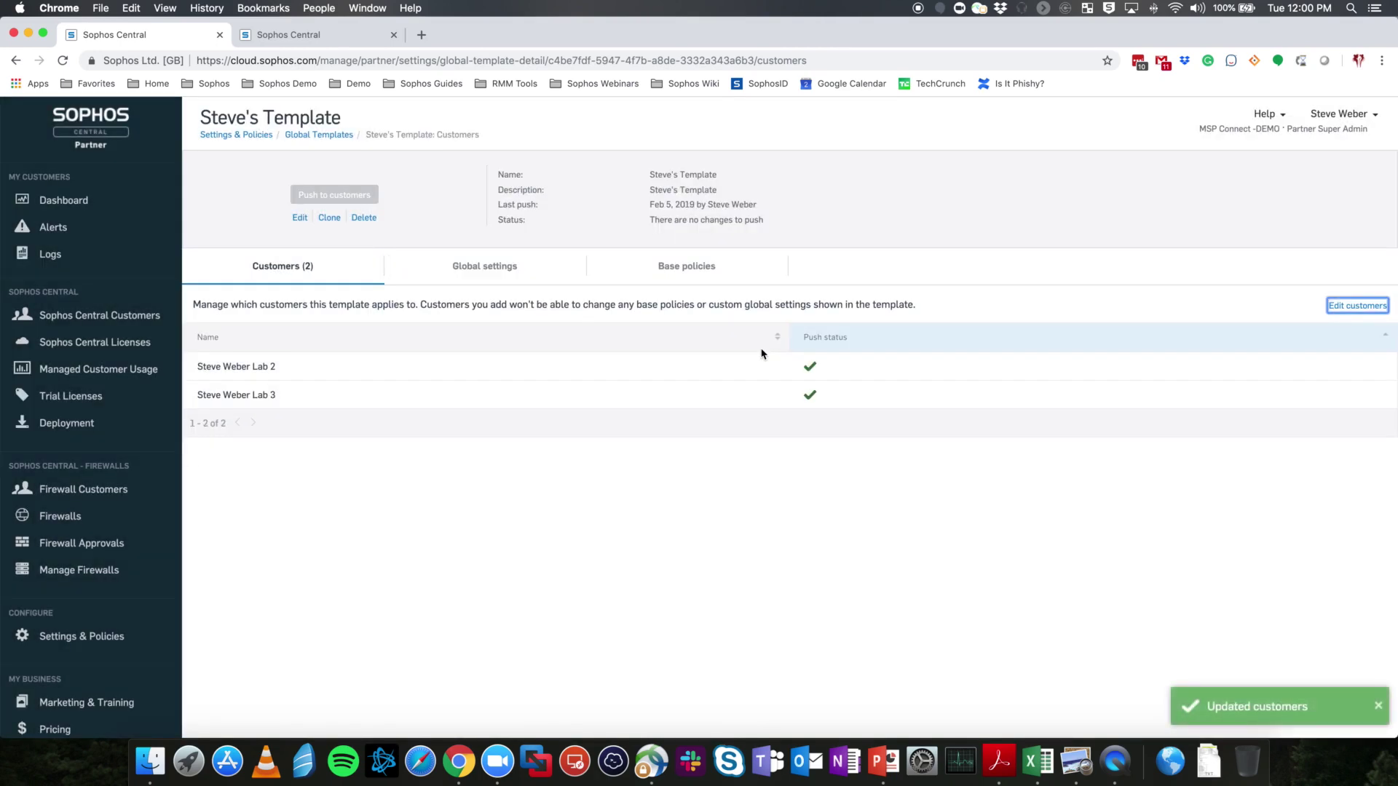
# Switch back to the customer's admin console, reload its overview, and check Global Settings and the Global Exclusions list.
pyautogui.click(306, 38)
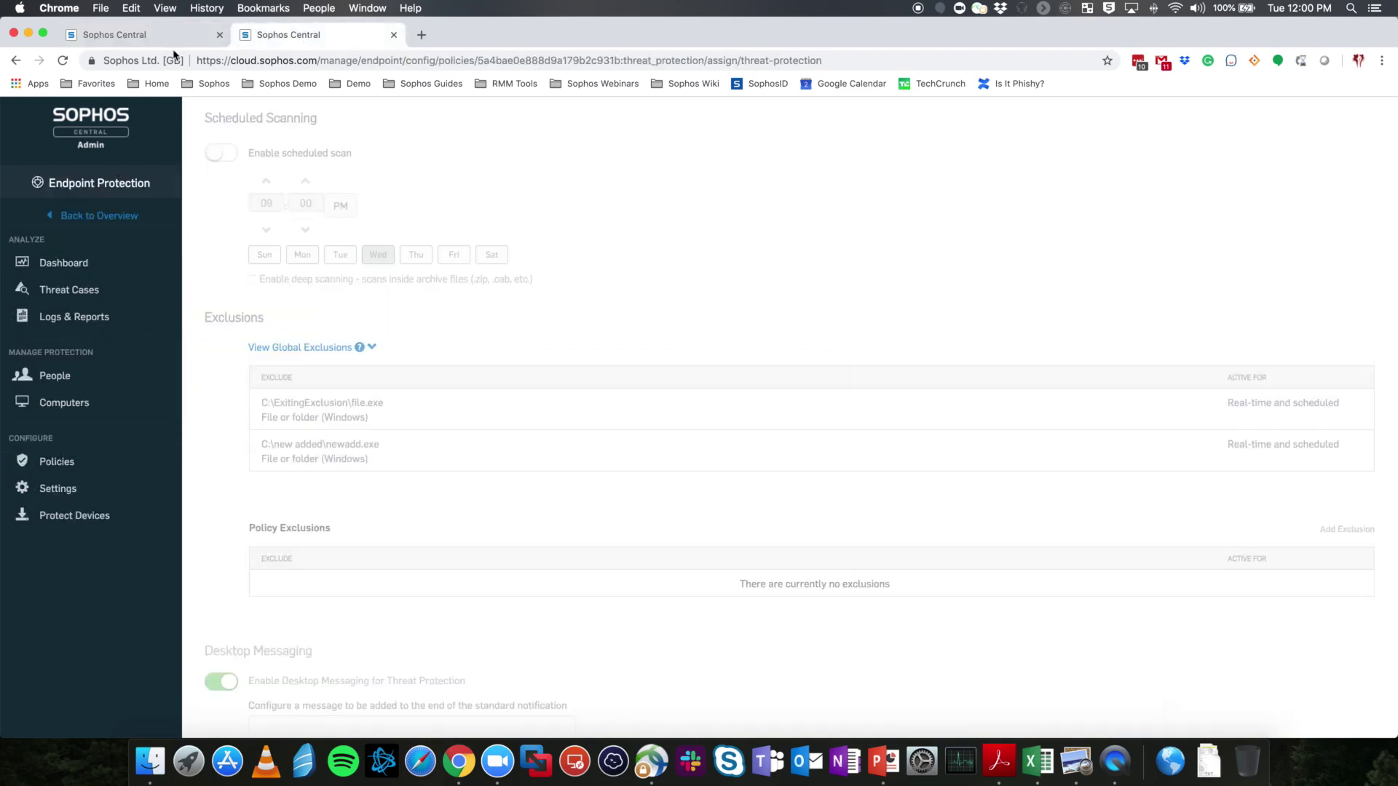
pyautogui.click(107, 218)
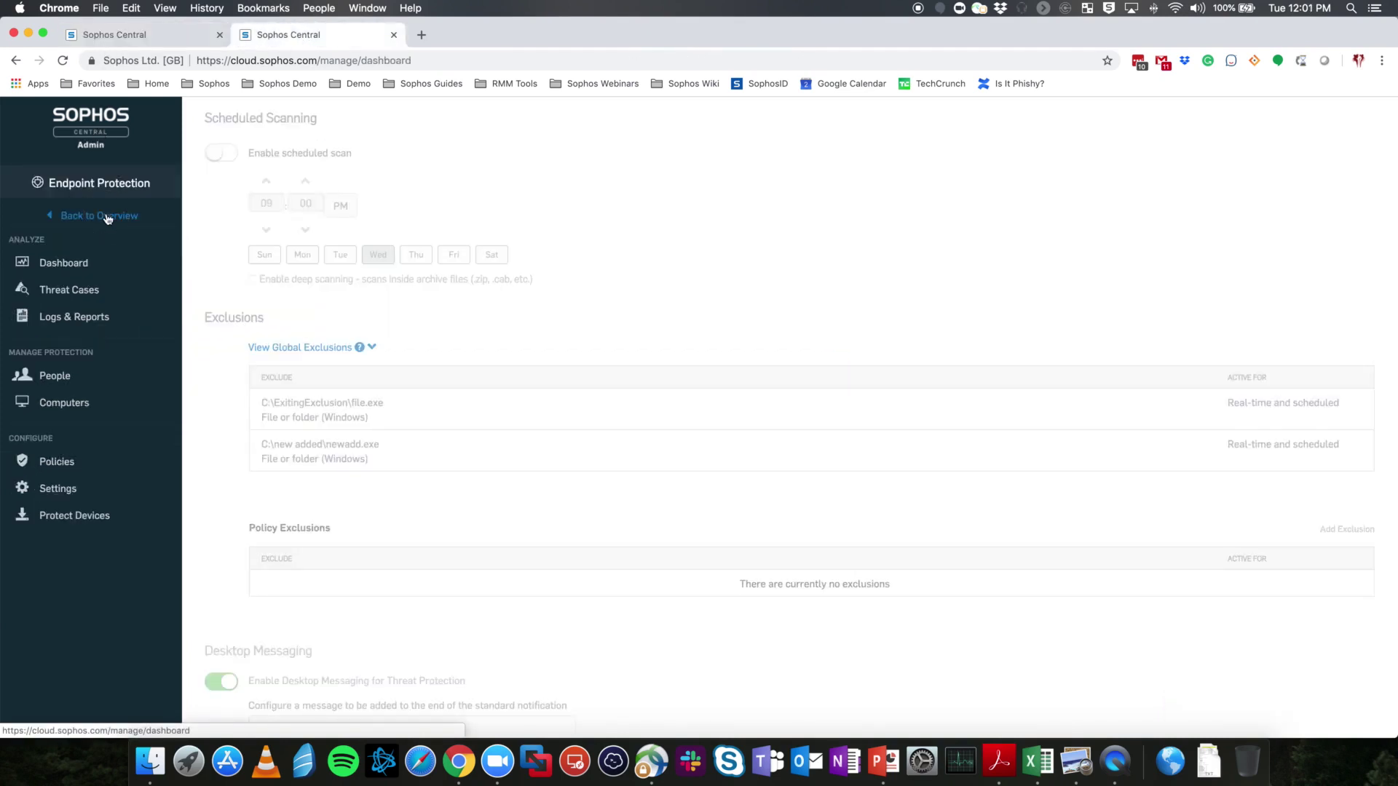
pyautogui.click(64, 61)
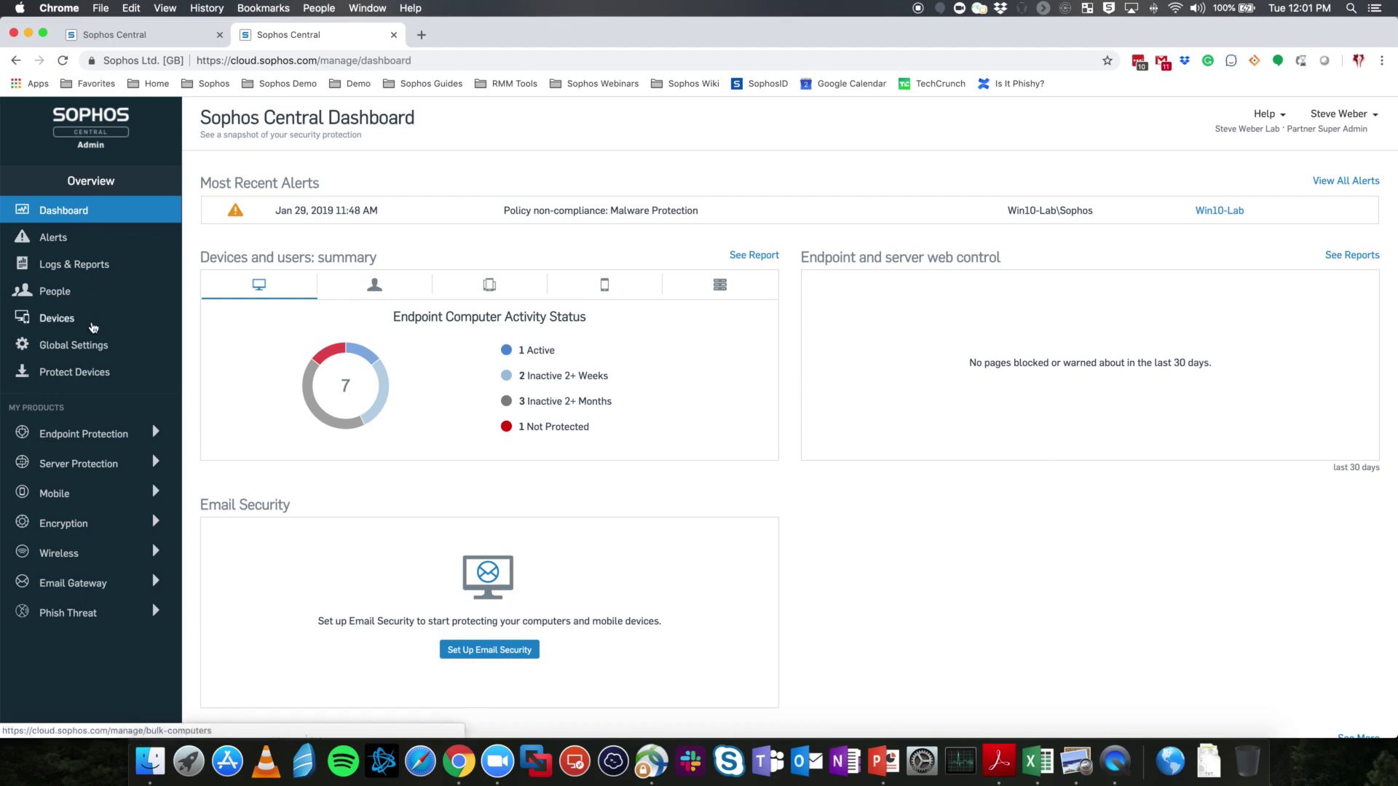
pyautogui.click(86, 351)
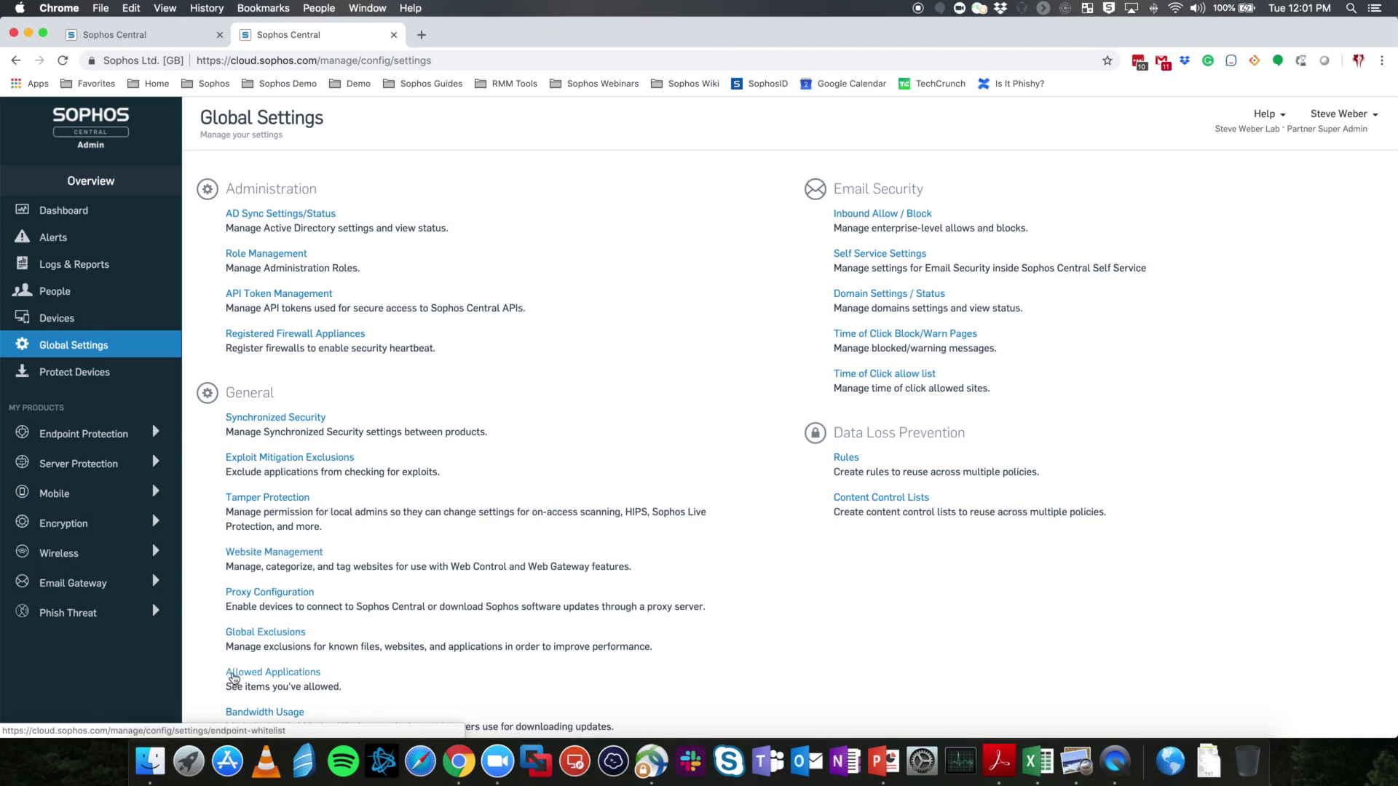
pyautogui.click(256, 636)
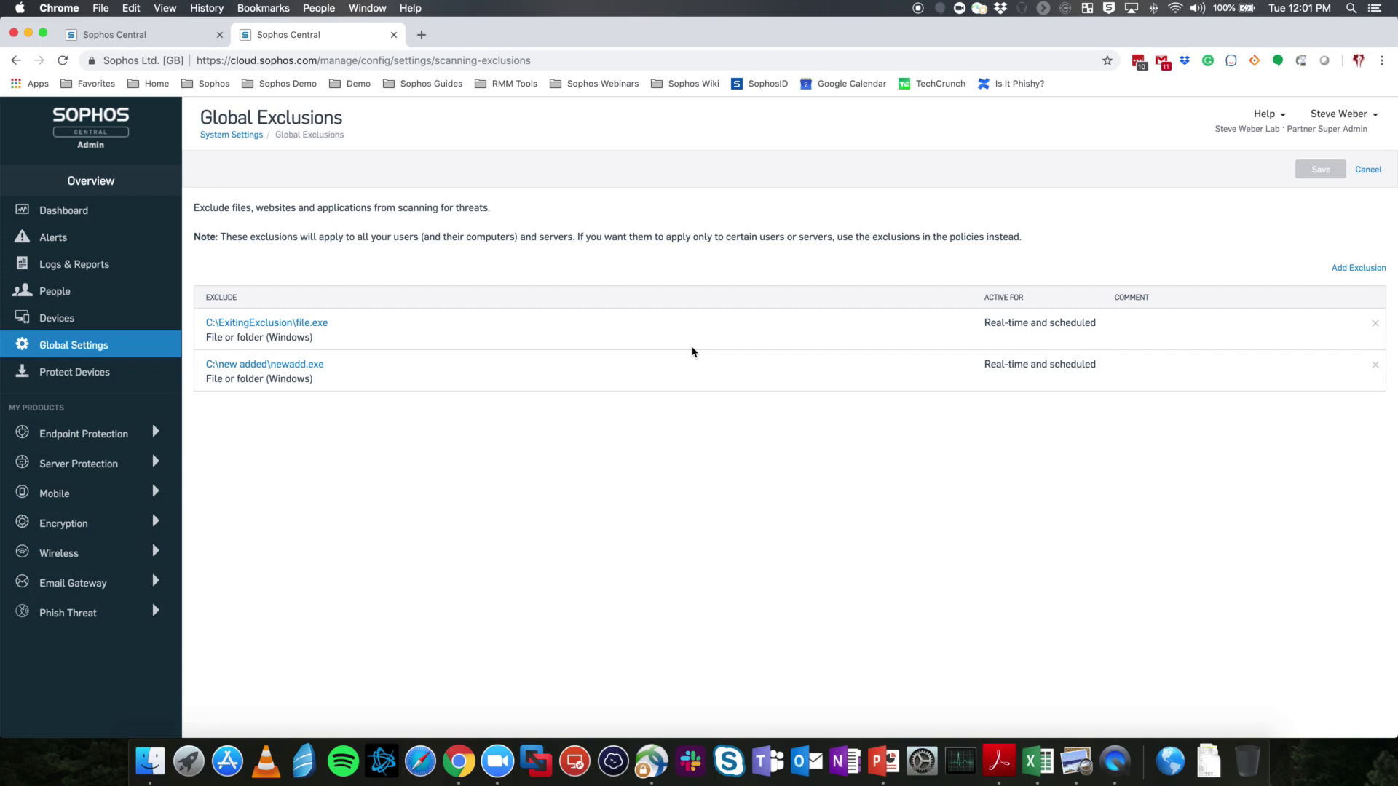
# Check the settings and exclusions of the customer's Endpoint Protection "Base Policy - Threat Protection" after the unassignment.
pyautogui.click(104, 434)
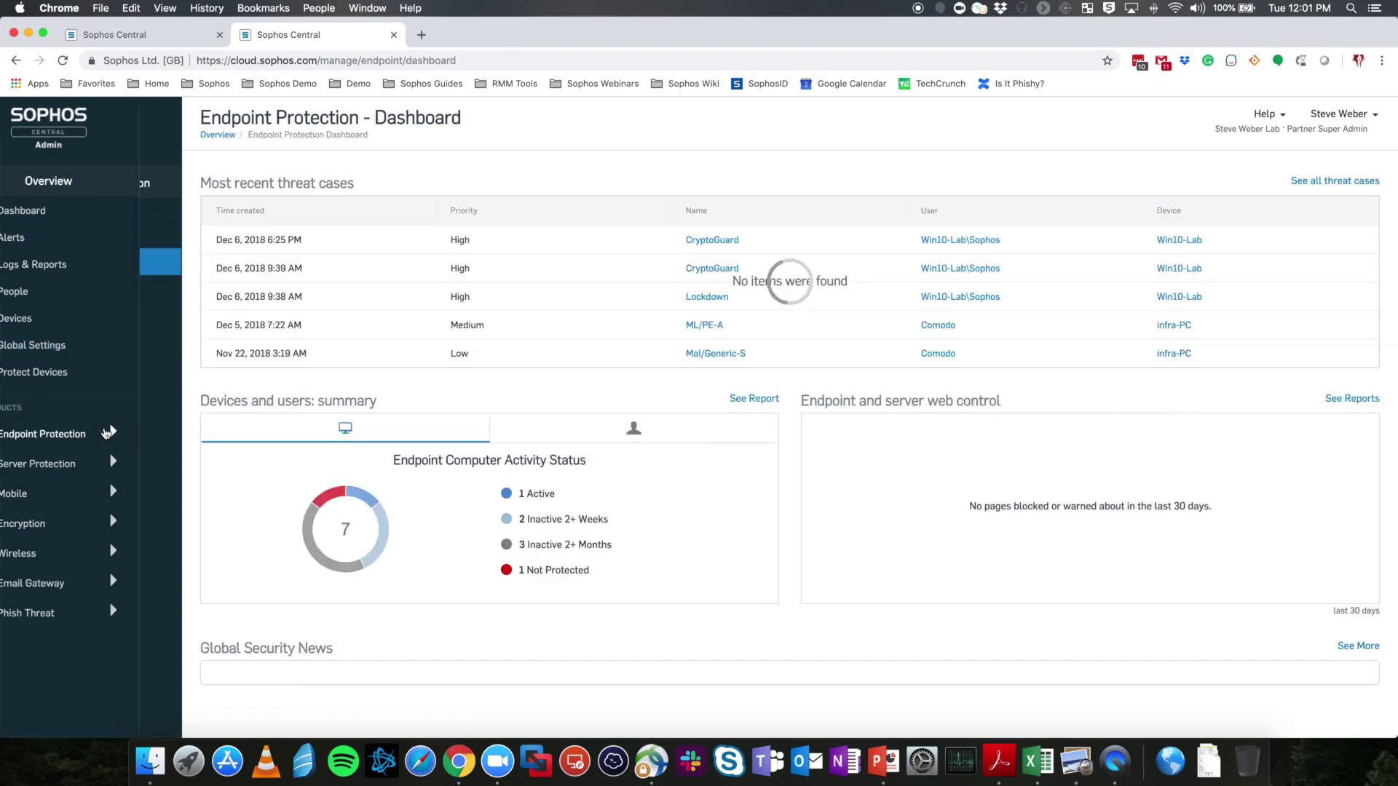
pyautogui.click(59, 461)
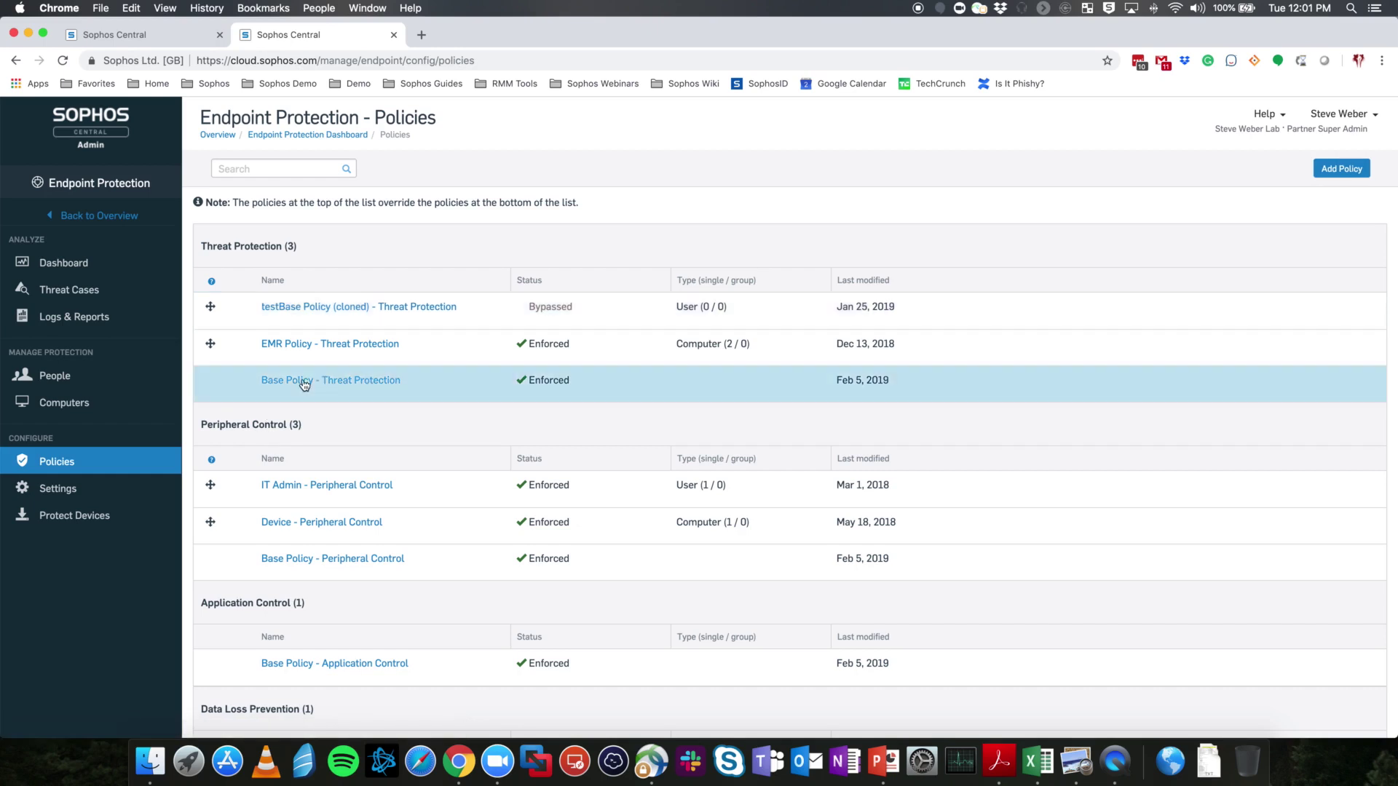
pyautogui.click(386, 379)
pyautogui.click(947, 240)
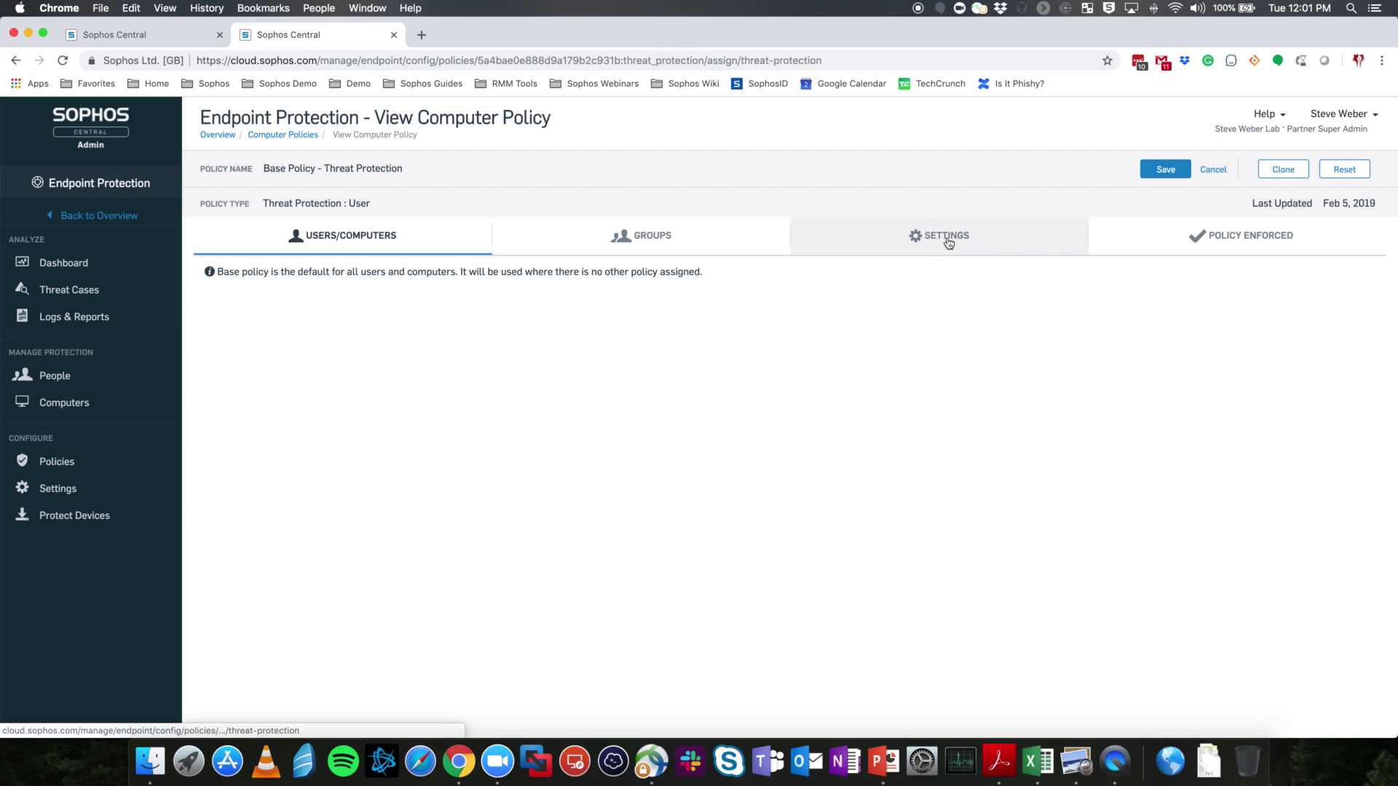
pyautogui.scroll(-15, 550, 527)
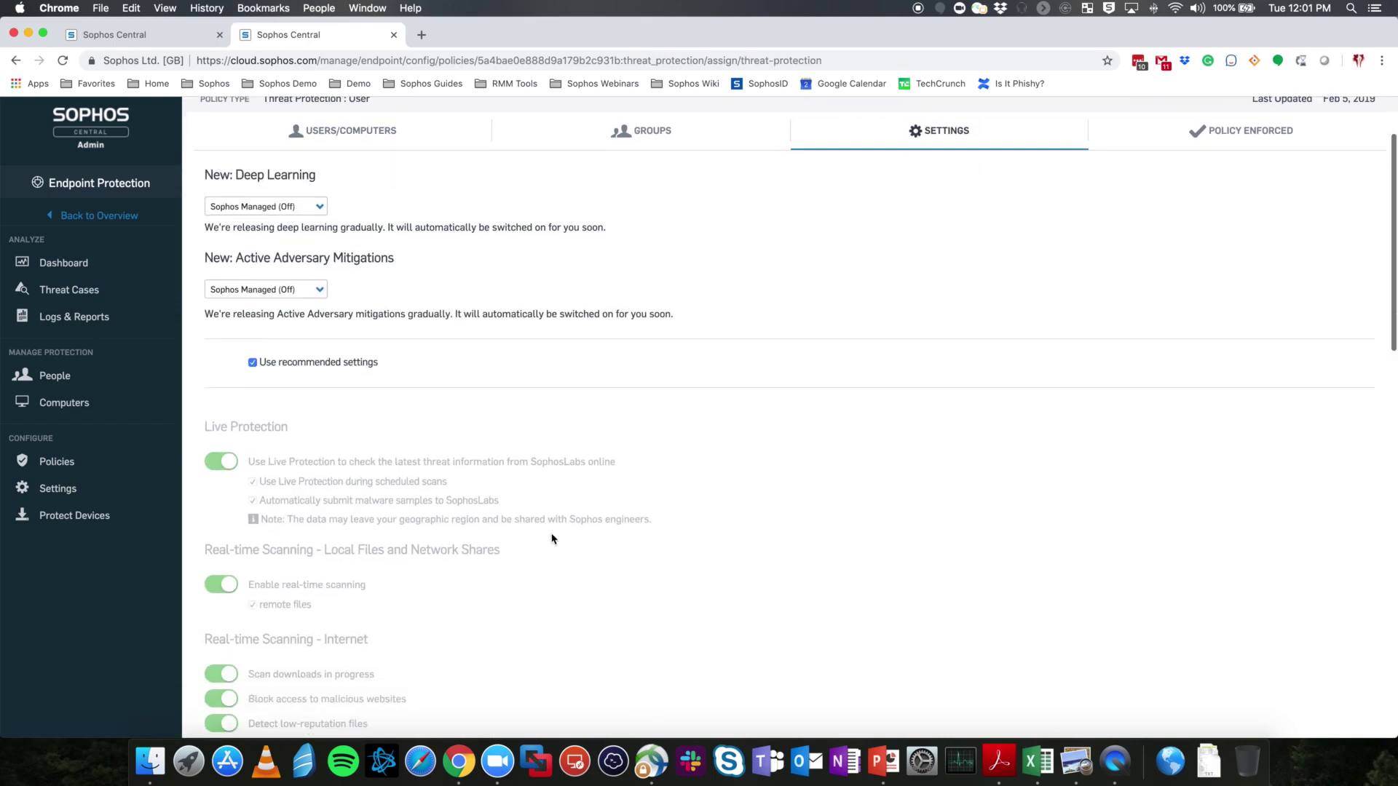
pyautogui.scroll(-8, 552, 539)
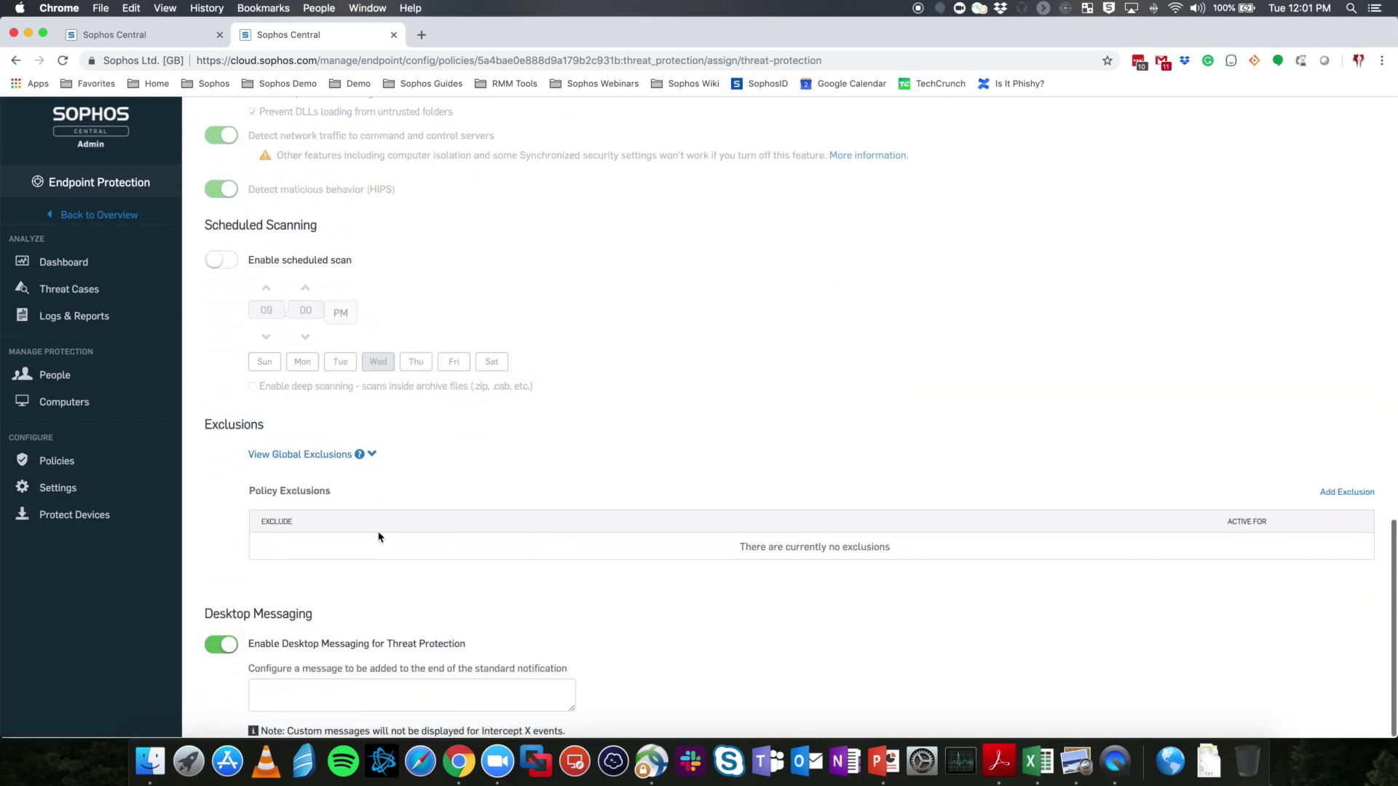